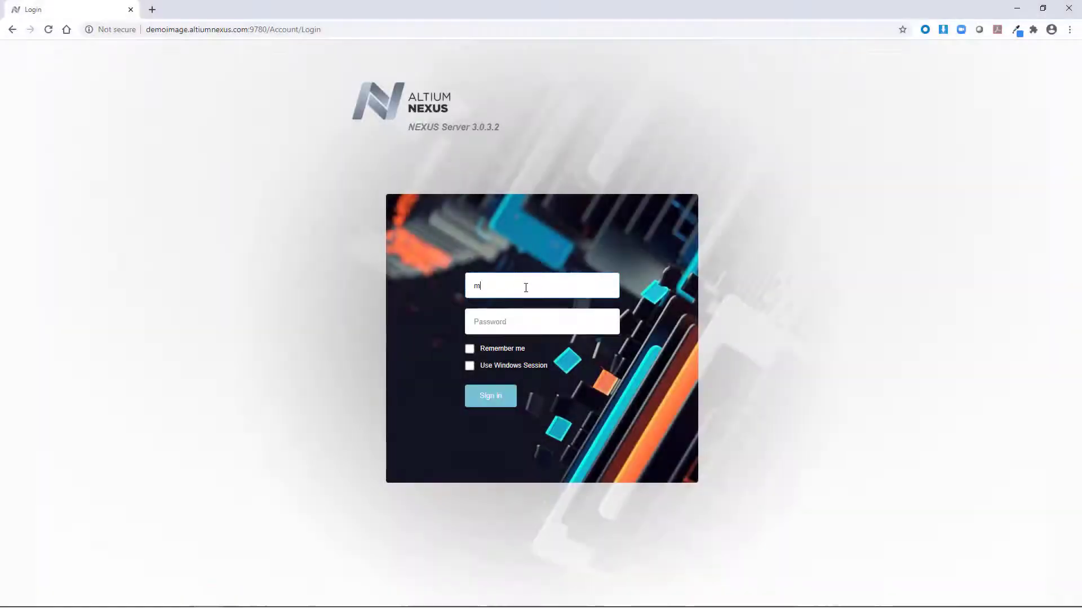
Sign in to the server and start a new project with PLM structure.
{"action": "left_click", "coordinate": [536, 322]}
{"action": "type", "text": "mary"}
{"action": "left_click", "coordinate": [481, 398]}
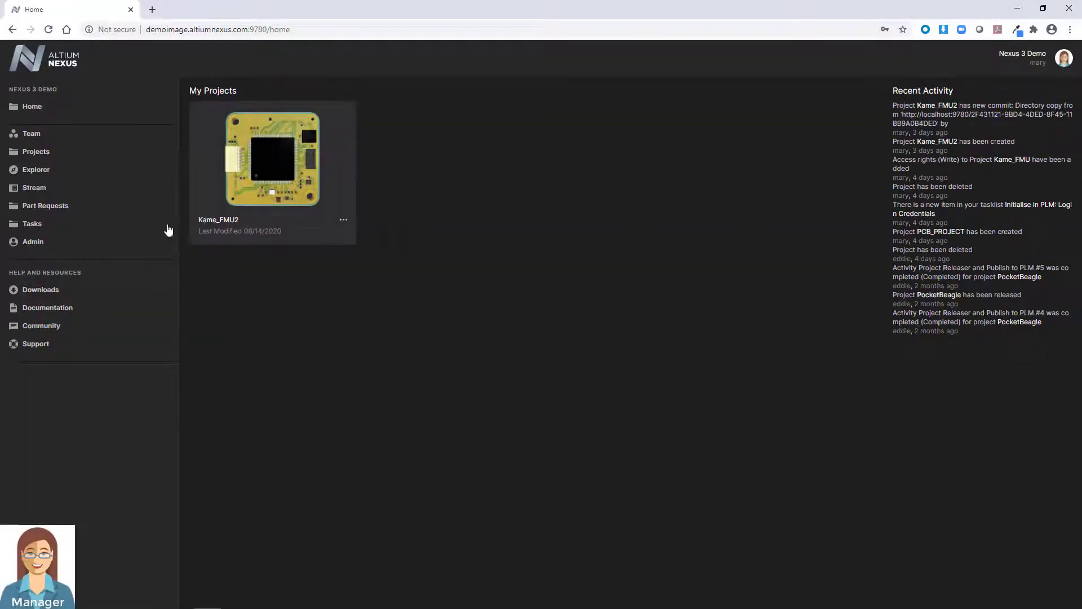
{"action": "left_click", "coordinate": [35, 151]}
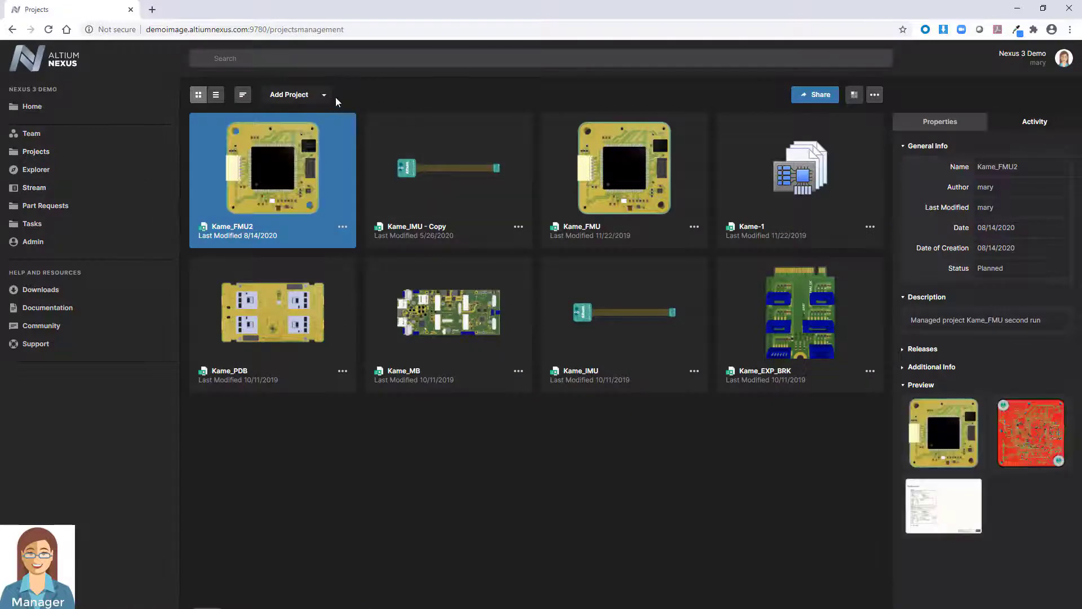
{"action": "left_click", "coordinate": [324, 95]}
{"action": "left_click", "coordinate": [247, 132]}
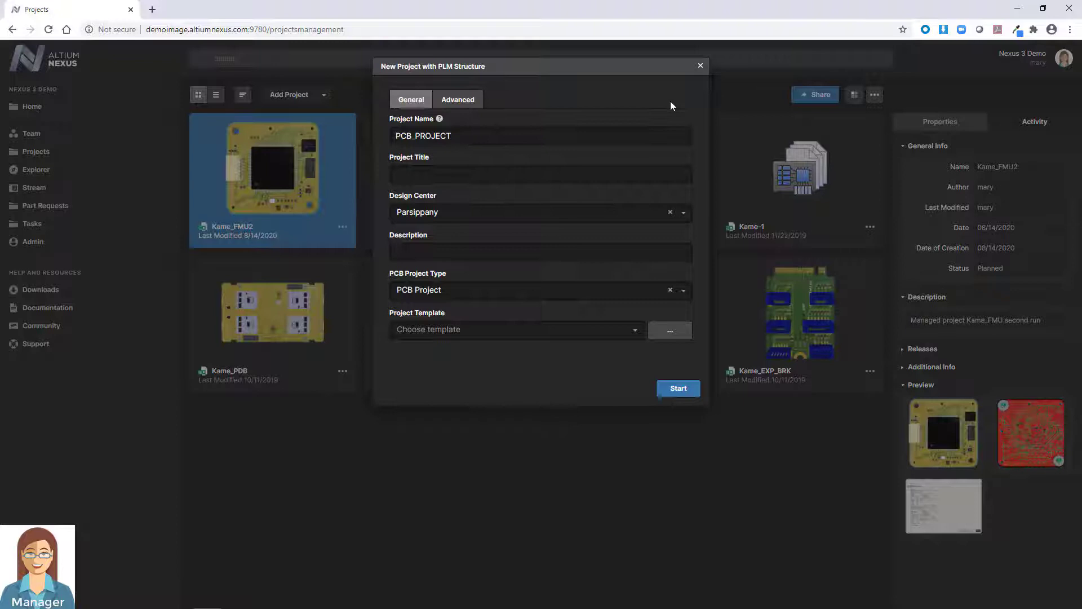
Name the project 'PocketBeagle' with the title 'Pocket Beagle'.
{"action": "left_click", "coordinate": [390, 137]}
{"action": "type", "text": "PocketBeagle"}
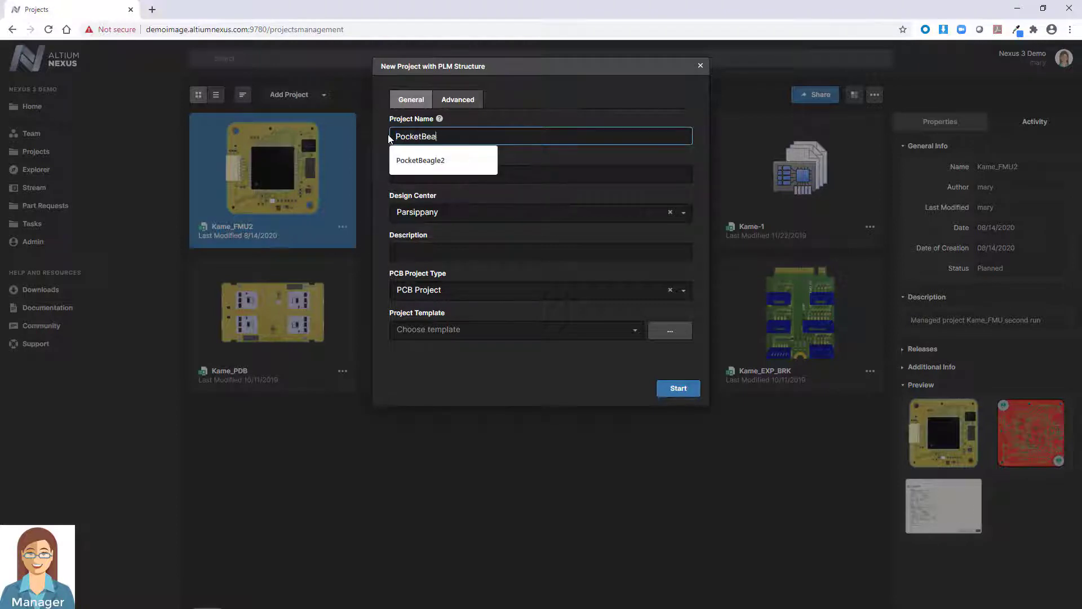
{"action": "left_click", "coordinate": [483, 174]}
{"action": "type", "text": "Pocket Beagle"}
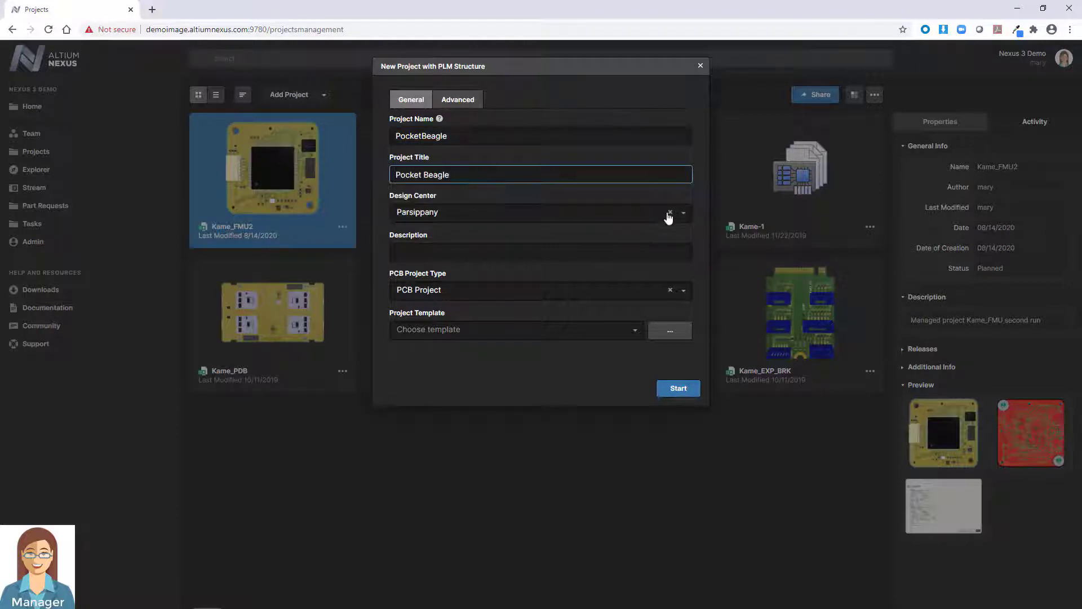
Set design center Parsippany and the Default PCB Project (v. 11) template, then create the project.
{"action": "left_click", "coordinate": [674, 212]}
{"action": "left_click", "coordinate": [644, 300]}
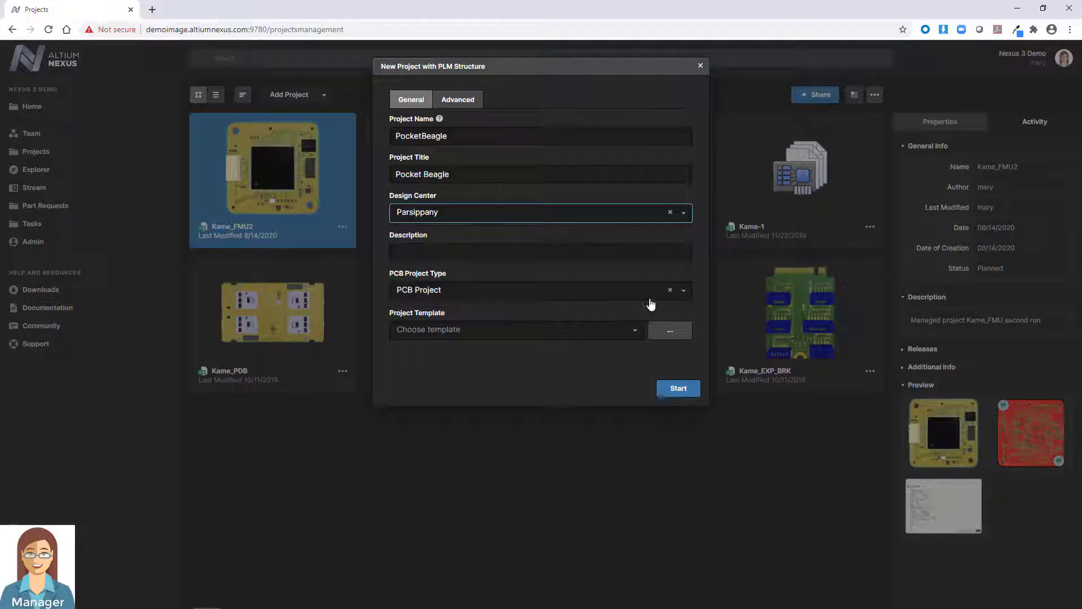
{"action": "left_click", "coordinate": [631, 331]}
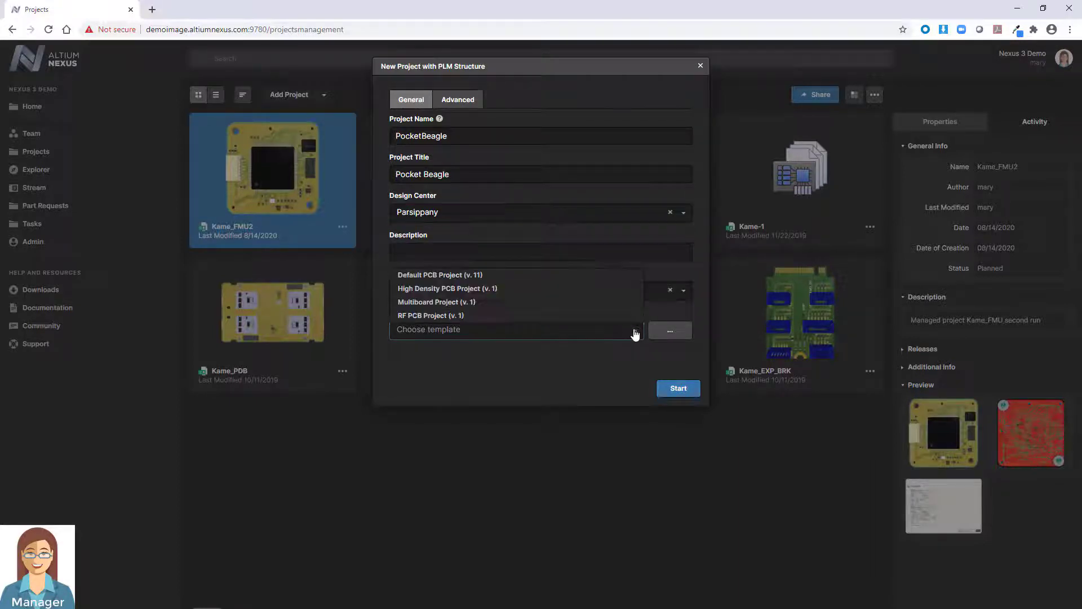
{"action": "left_click", "coordinate": [627, 276]}
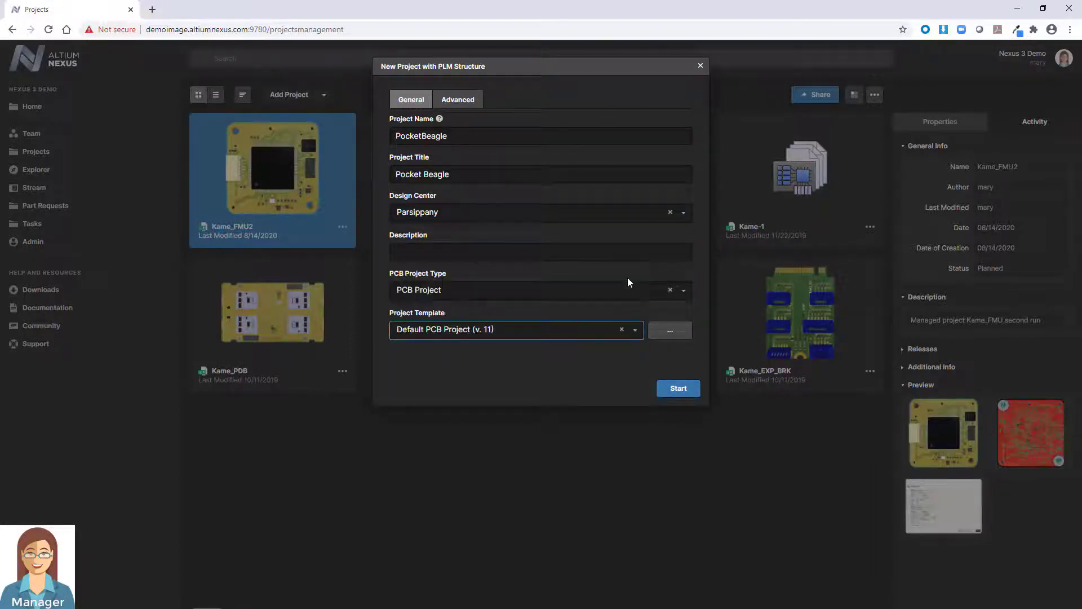
{"action": "left_click", "coordinate": [683, 390]}
Submit the Windchill credentials and expand Additional Info to show the PLM PCB and PCBA numbers.
{"action": "left_click", "coordinate": [455, 107]}
{"action": "type", "text": "wcadmin"}
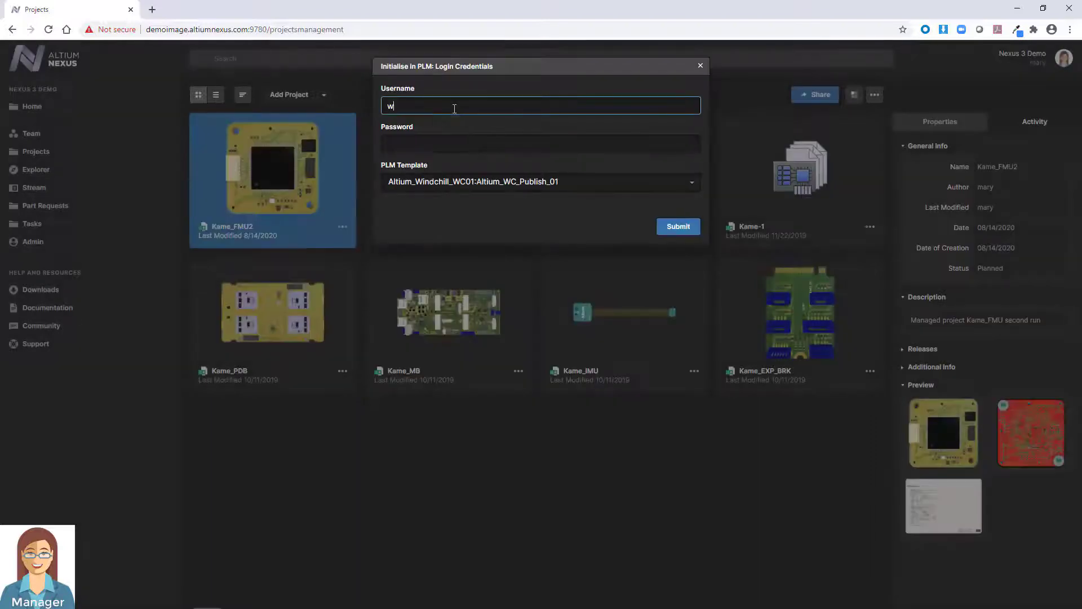
{"action": "key", "text": "Tab"}
{"action": "type", "text": "wcadmin"}
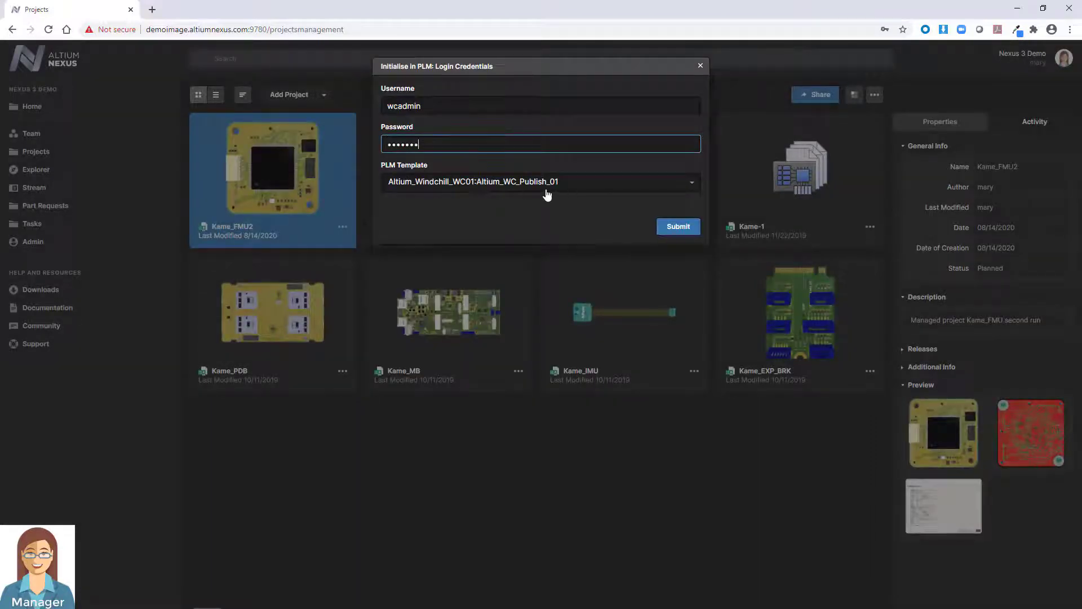
{"action": "left_click", "coordinate": [677, 227]}
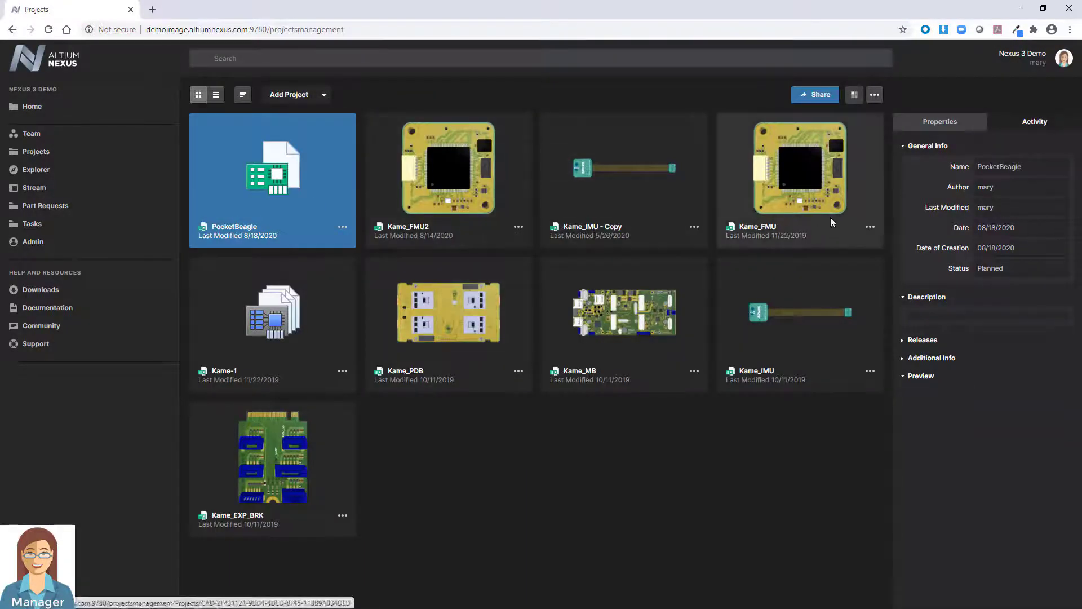
{"action": "left_click", "coordinate": [904, 358]}
{"action": "left_click_drag", "start_coordinate": [1016, 448], "coordinate": [907, 432]}
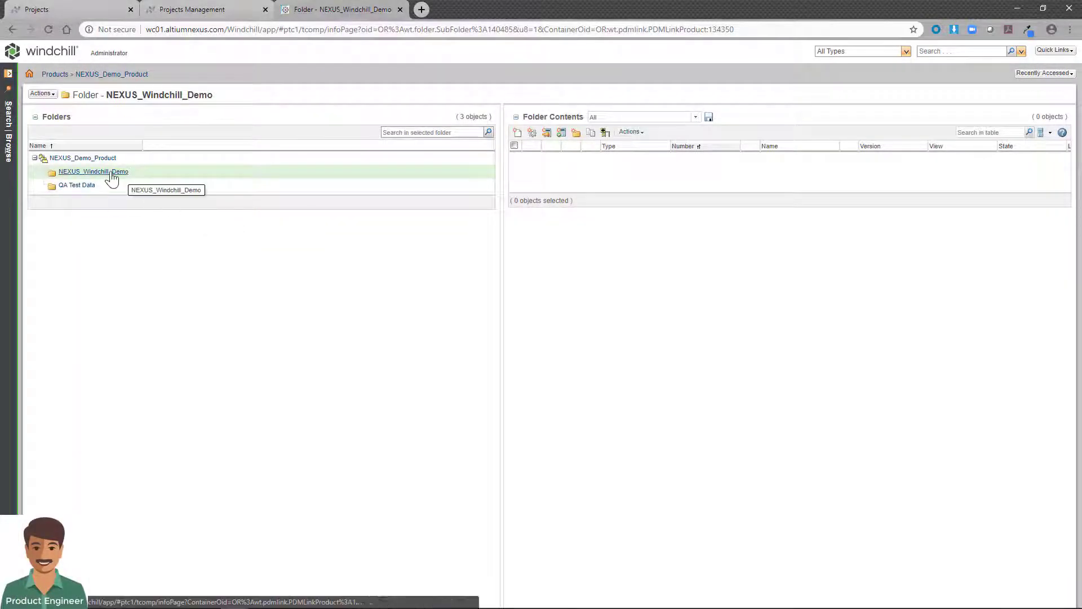
{"action": "left_click", "coordinate": [112, 176]}
{"action": "left_click_drag", "start_coordinate": [500, 265], "coordinate": [390, 270]}
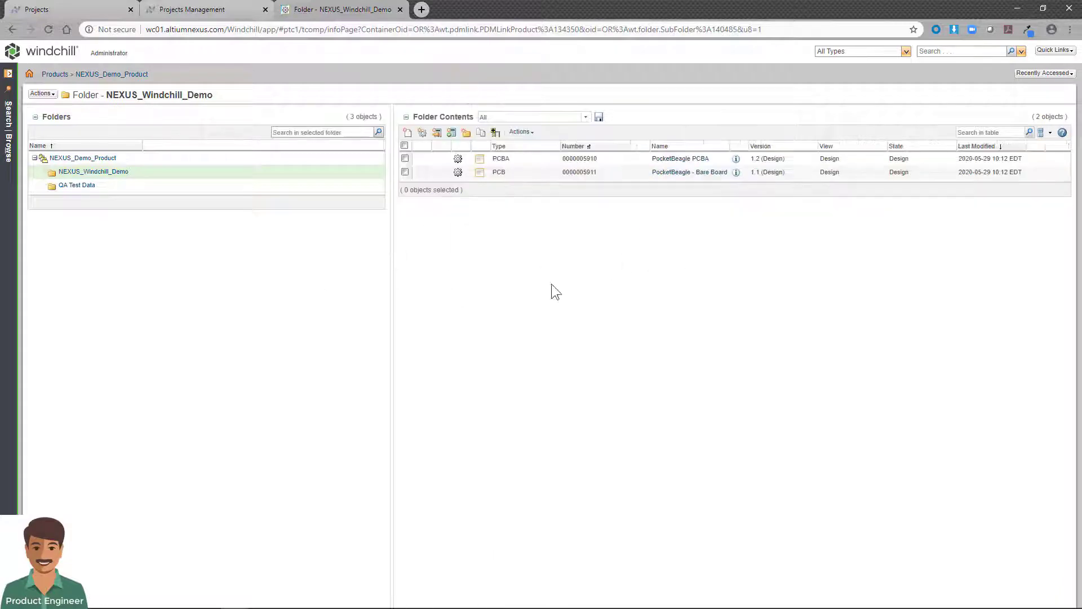
{"action": "left_click", "coordinate": [677, 160]}
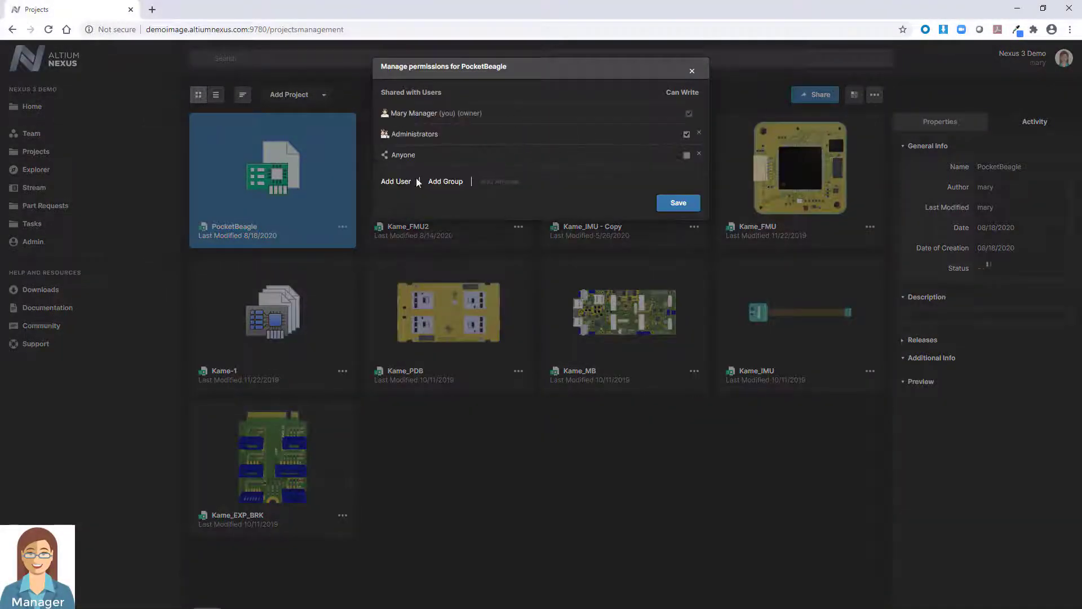
Add two users to PocketBeagle's permissions with Read/Write access and save.
{"action": "left_click", "coordinate": [403, 182]}
{"action": "left_click", "coordinate": [697, 88]}
{"action": "left_click", "coordinate": [631, 121]}
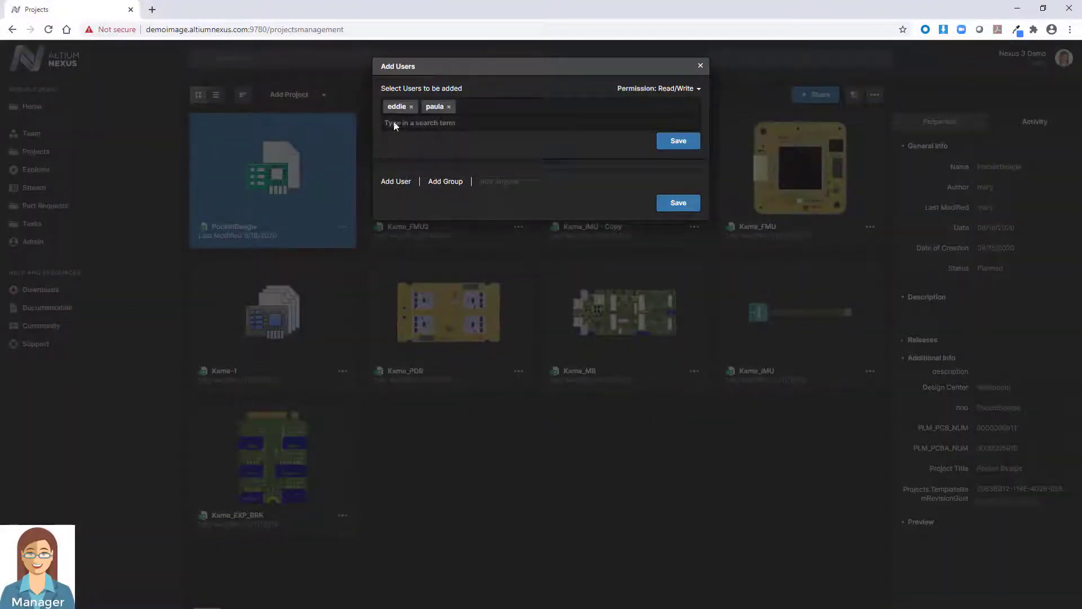
{"action": "left_click", "coordinate": [678, 140]}
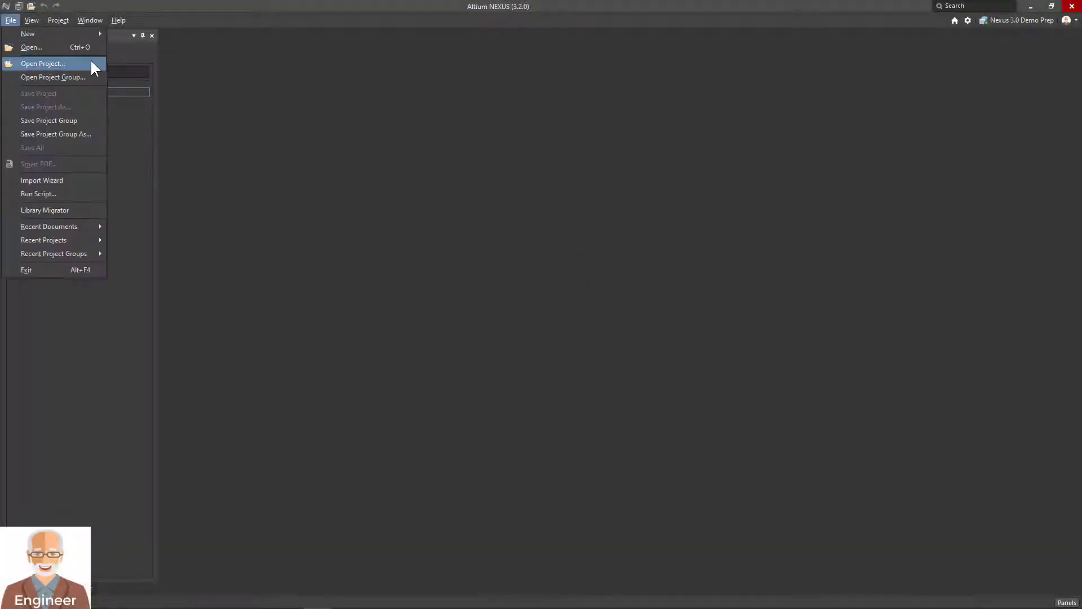
Open the PocketBeagle project from the server after reviewing its parameters.
{"action": "left_click", "coordinate": [91, 63]}
{"action": "left_click", "coordinate": [806, 189]}
{"action": "scroll", "coordinate": [839, 265], "scroll_direction": "down", "scroll_amount": 2}
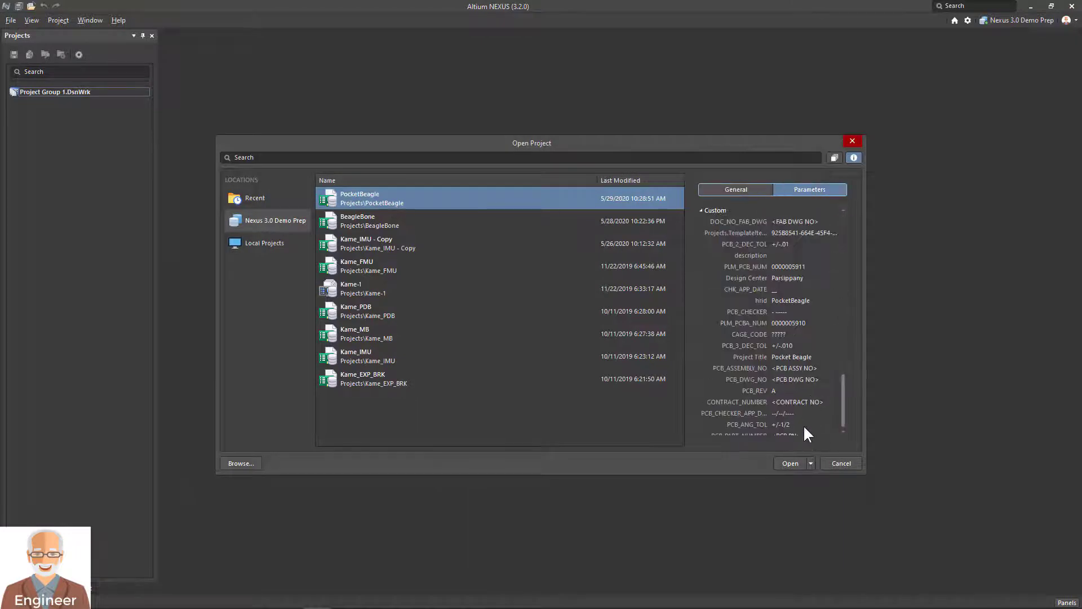
{"action": "left_click", "coordinate": [791, 462]}
{"action": "left_click", "coordinate": [27, 155]}
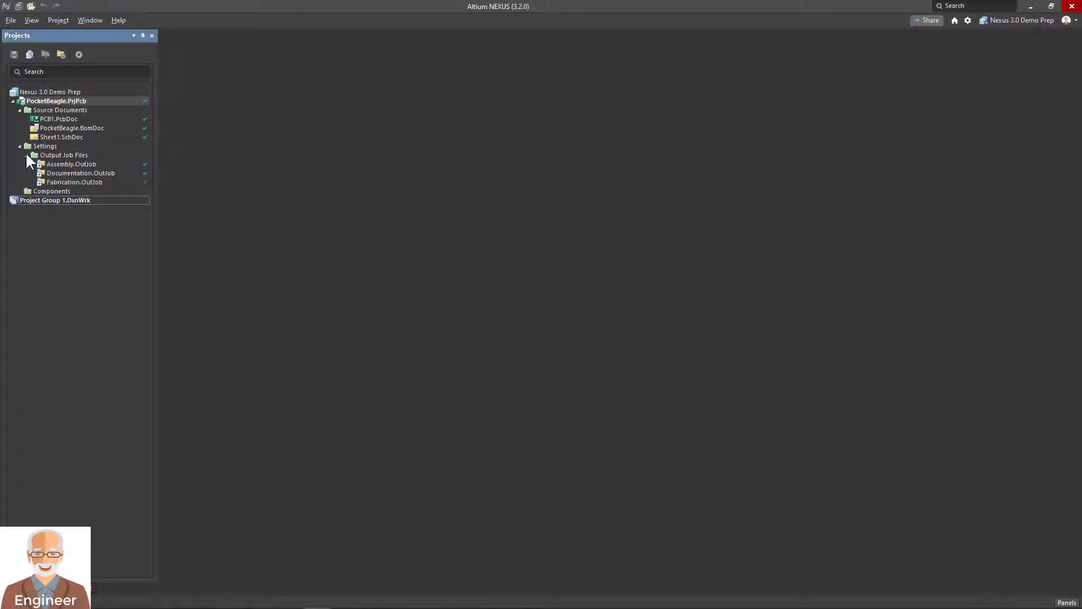
{"action": "double_click", "coordinate": [62, 137]}
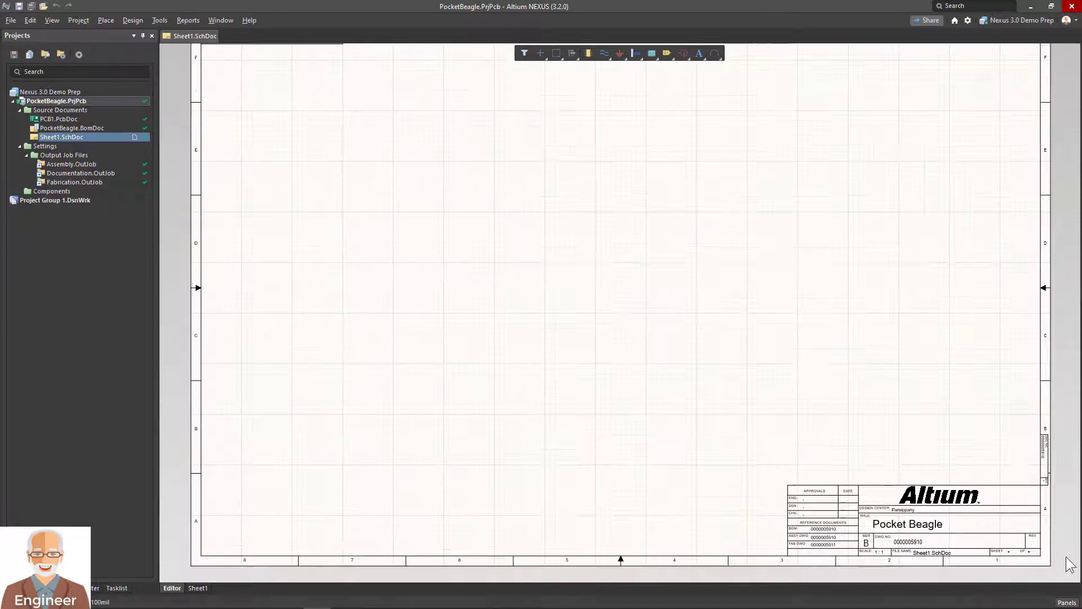
{"action": "scroll", "coordinate": [1053, 565], "scroll_direction": "up", "scroll_amount": 1, "text": "ctrl"}
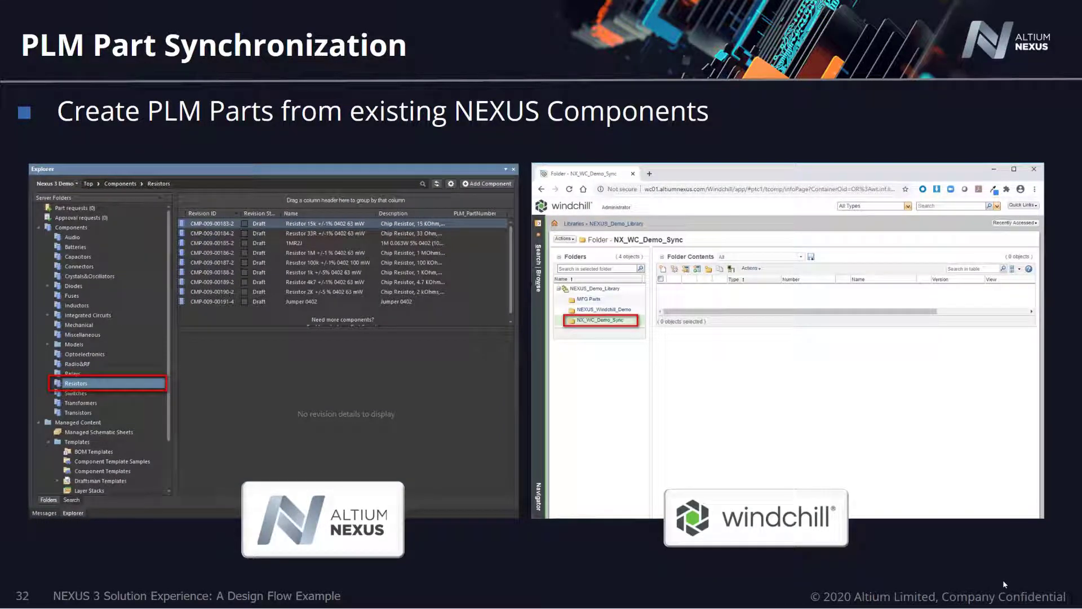
Advance through the slide 32–33 builds on PLM part and NEXUS component creation.
{"action": "key", "text": "Right"}
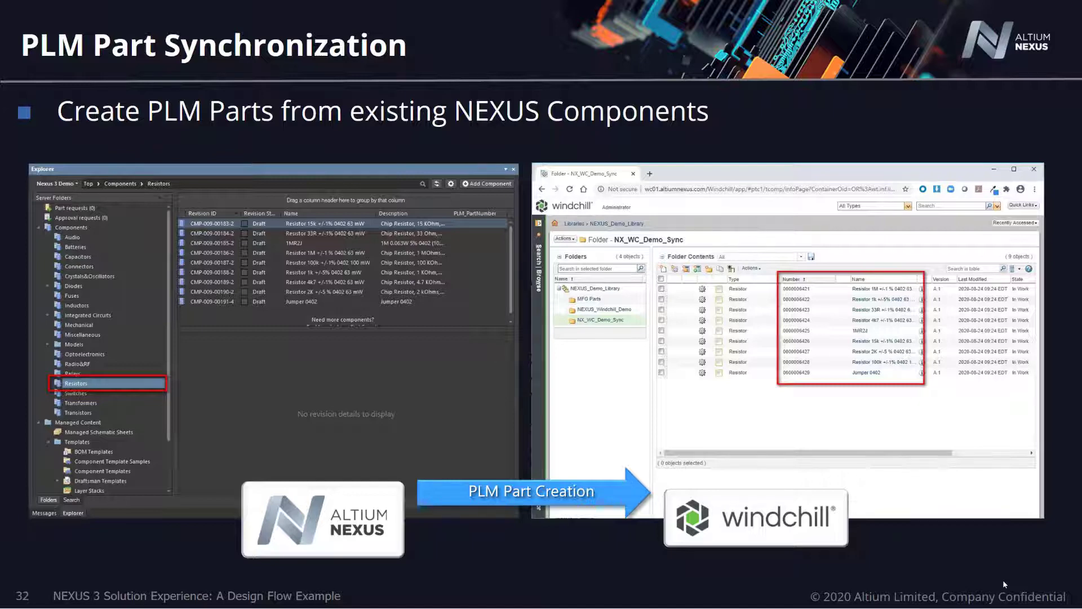
{"action": "key", "text": "Right"}
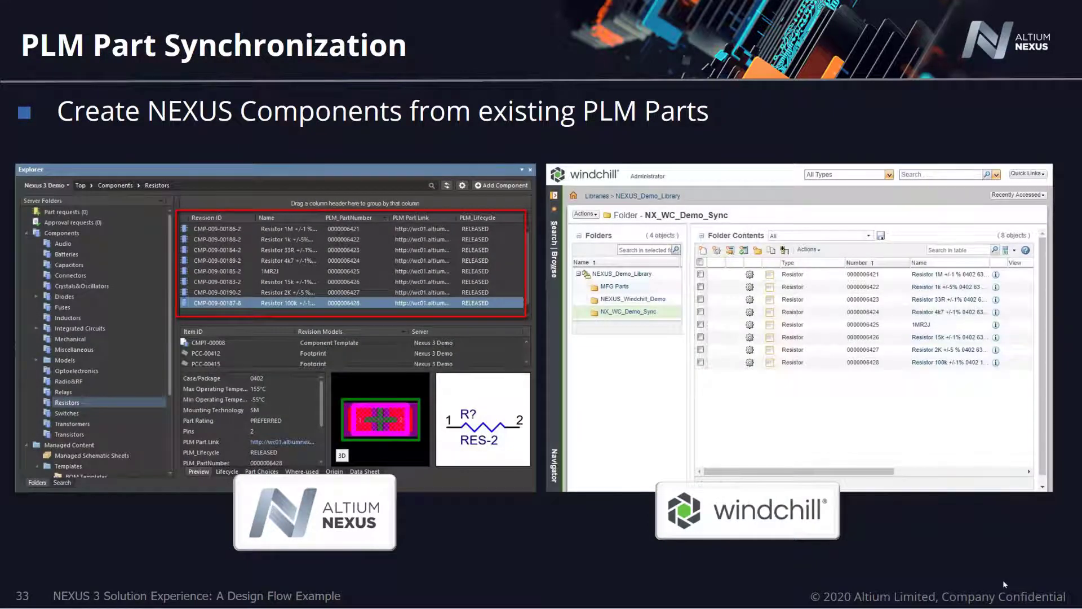
{"action": "key", "text": "Right"}
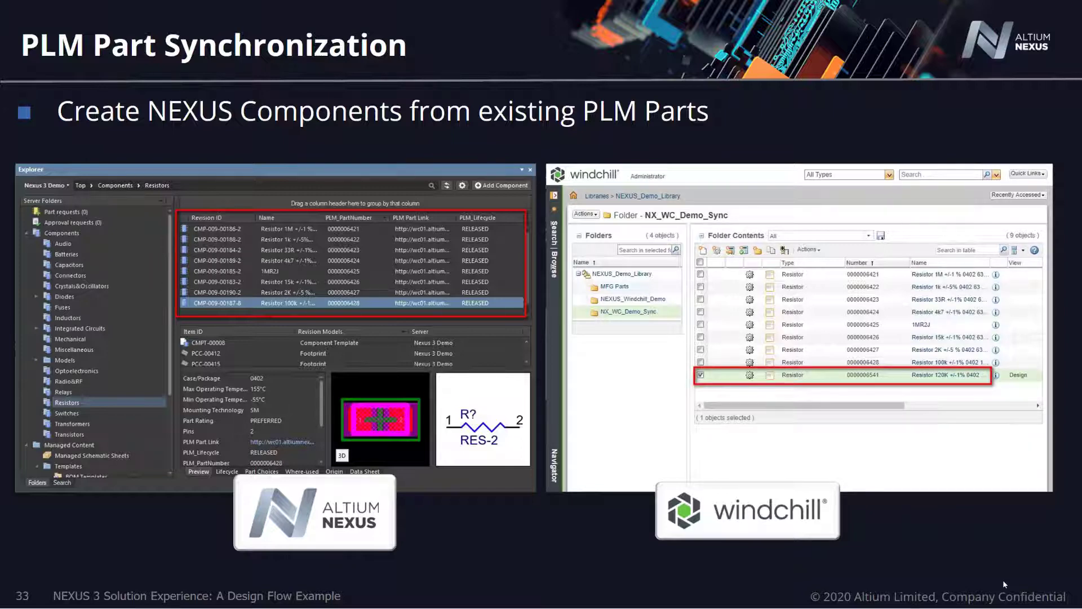
{"action": "key", "text": "Right"}
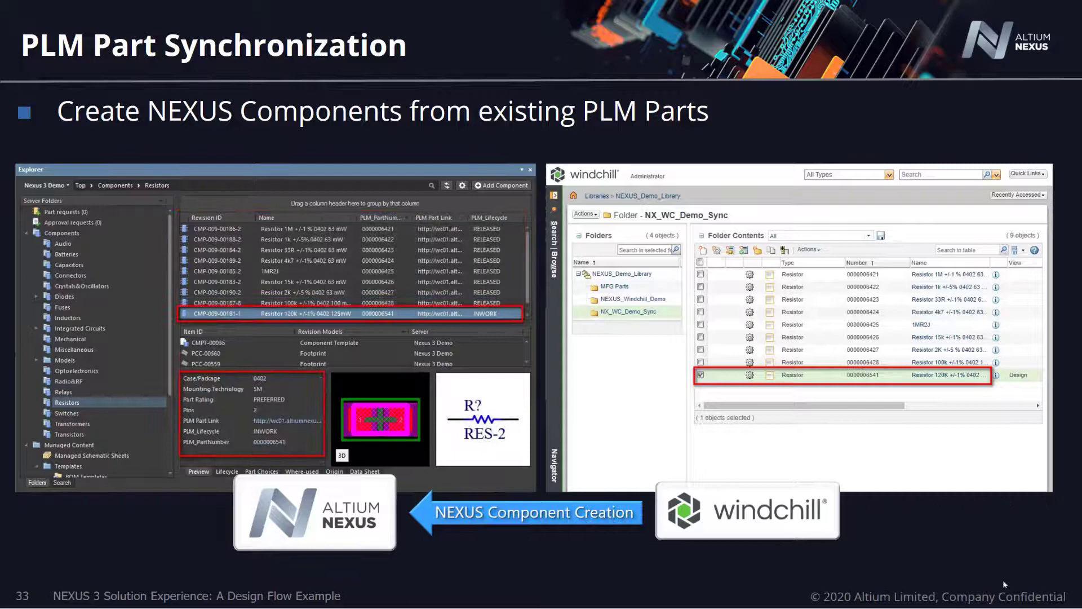
{"action": "key", "text": "Right"}
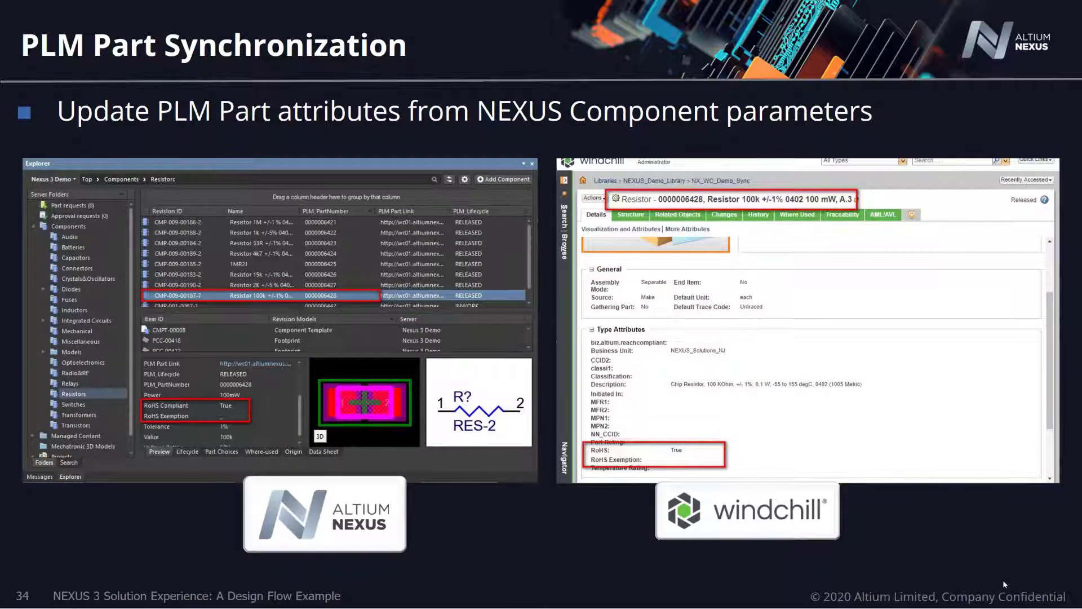
Advance through the RoHS and Part Rating PREFERRED builds to the NEXUS Parameter Update arrow.
{"action": "key", "text": "Right"}
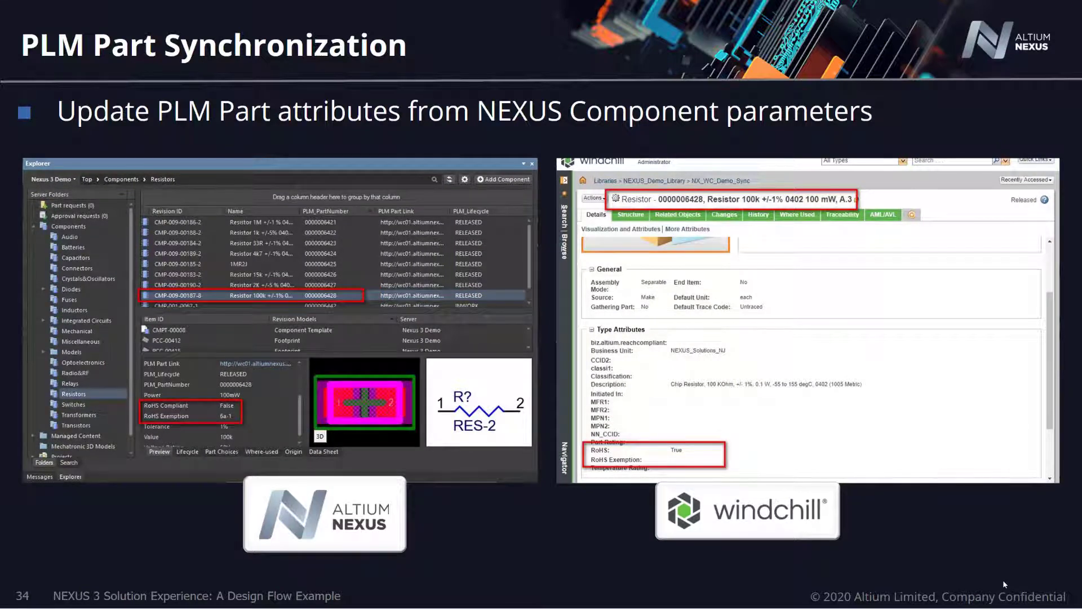
{"action": "key", "text": "Right"}
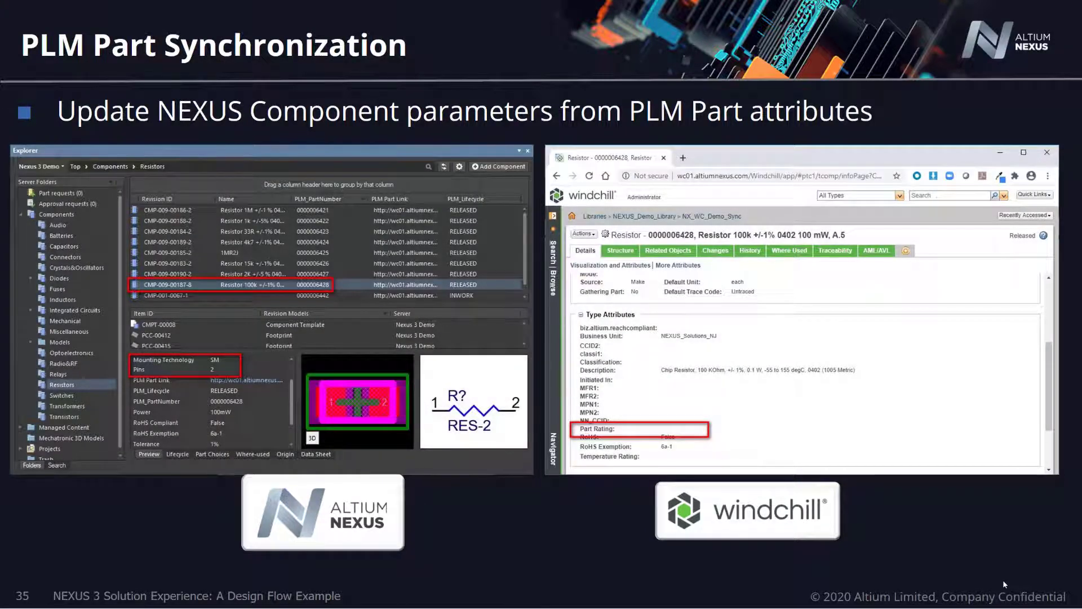
{"action": "key", "text": "Right"}
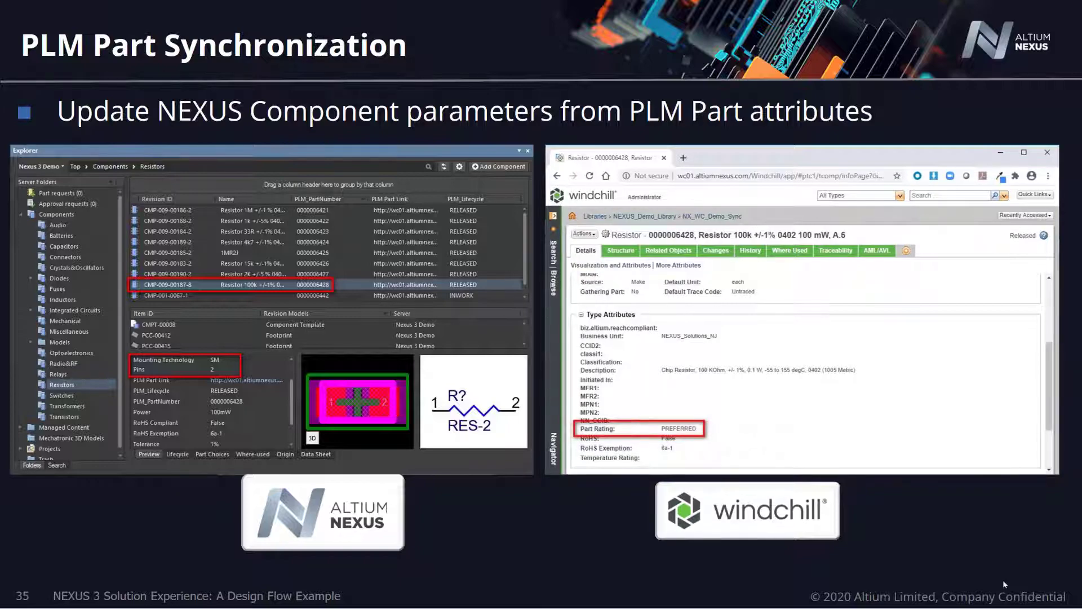
{"action": "key", "text": "Right"}
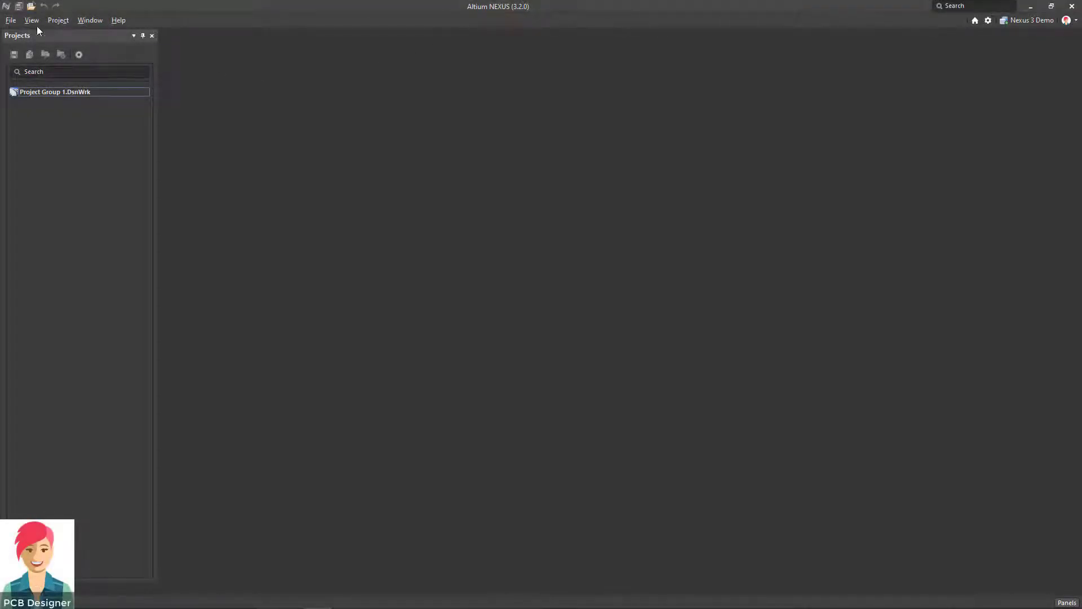
In Open Project, review PocketBeagle's parameters, including design center Parsippany.
{"action": "left_click", "coordinate": [10, 20]}
{"action": "left_click", "coordinate": [34, 64]}
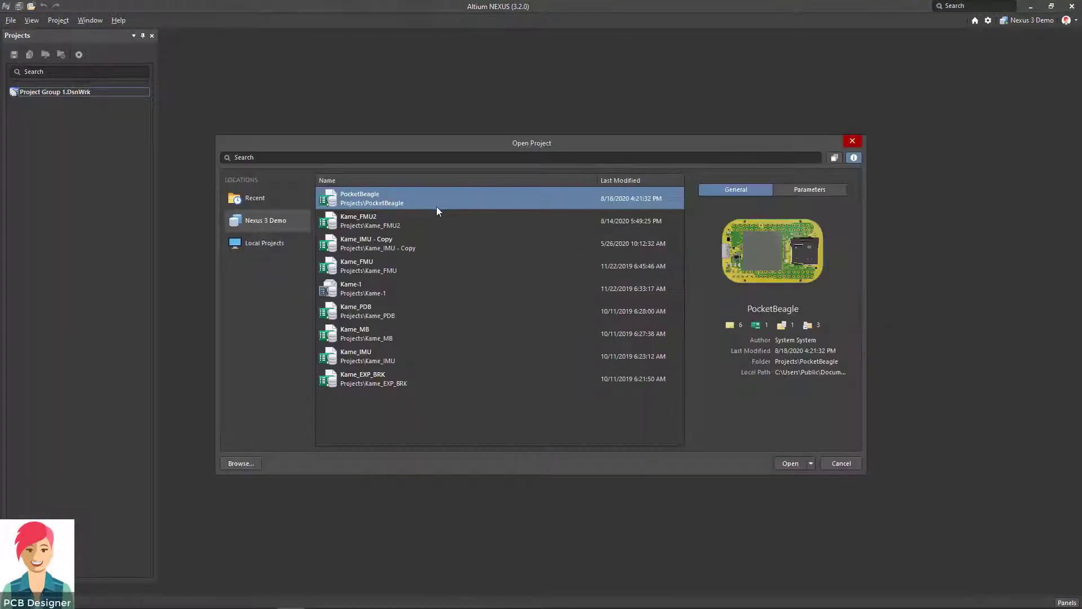
{"action": "left_click", "coordinate": [806, 191]}
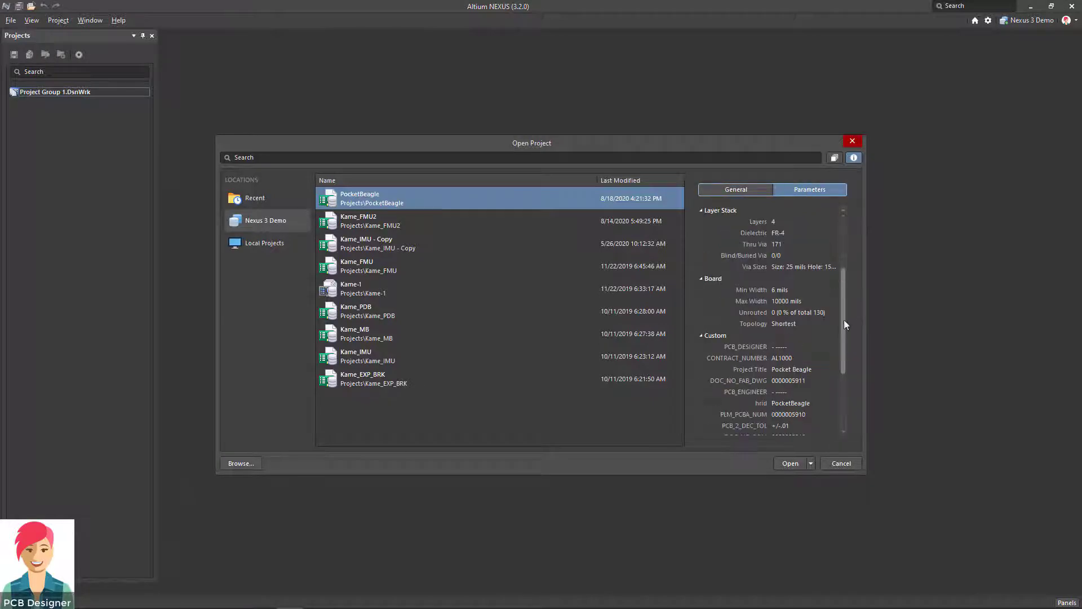
{"action": "scroll", "coordinate": [845, 324], "scroll_direction": "down", "scroll_amount": 2}
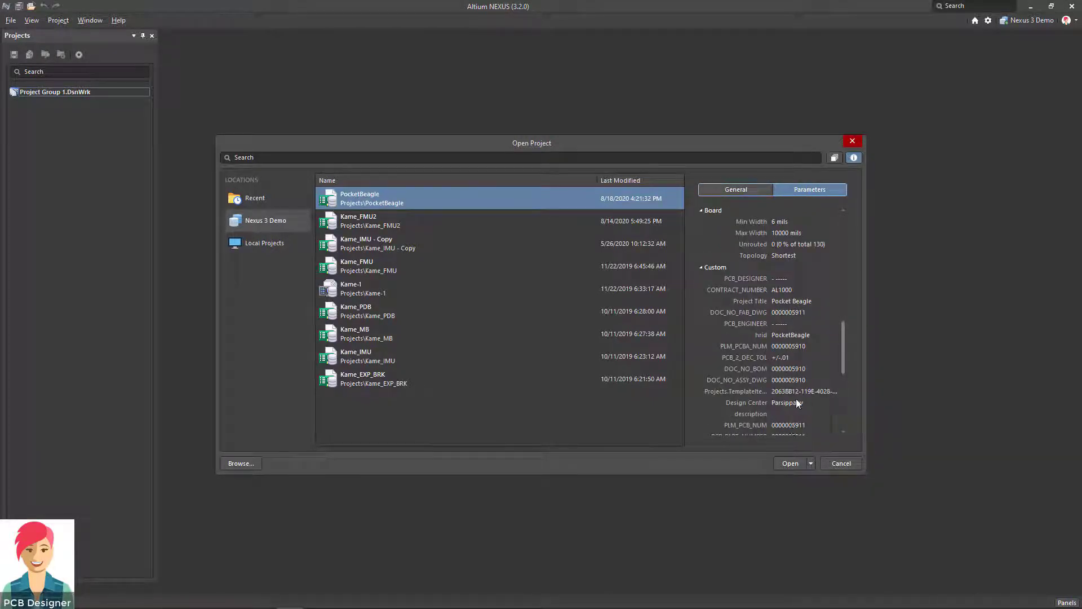
Open PocketBeagle, expand Settings > Output Job Files, and bring up the PocketBeagle.PrjPcb actions.
{"action": "left_click", "coordinate": [792, 466]}
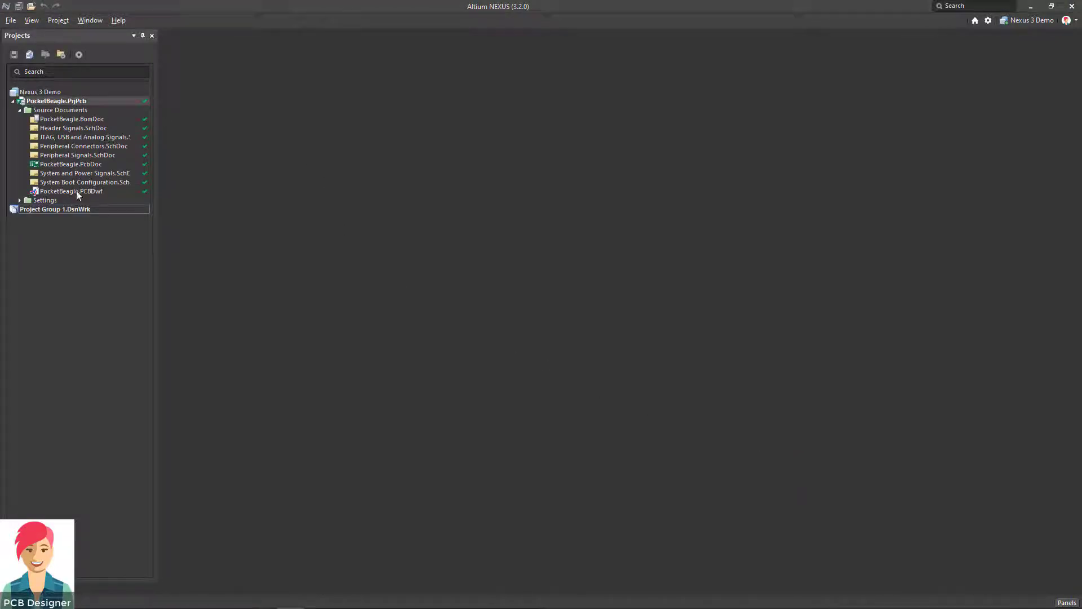
{"action": "left_click", "coordinate": [20, 201]}
{"action": "left_click", "coordinate": [26, 209]}
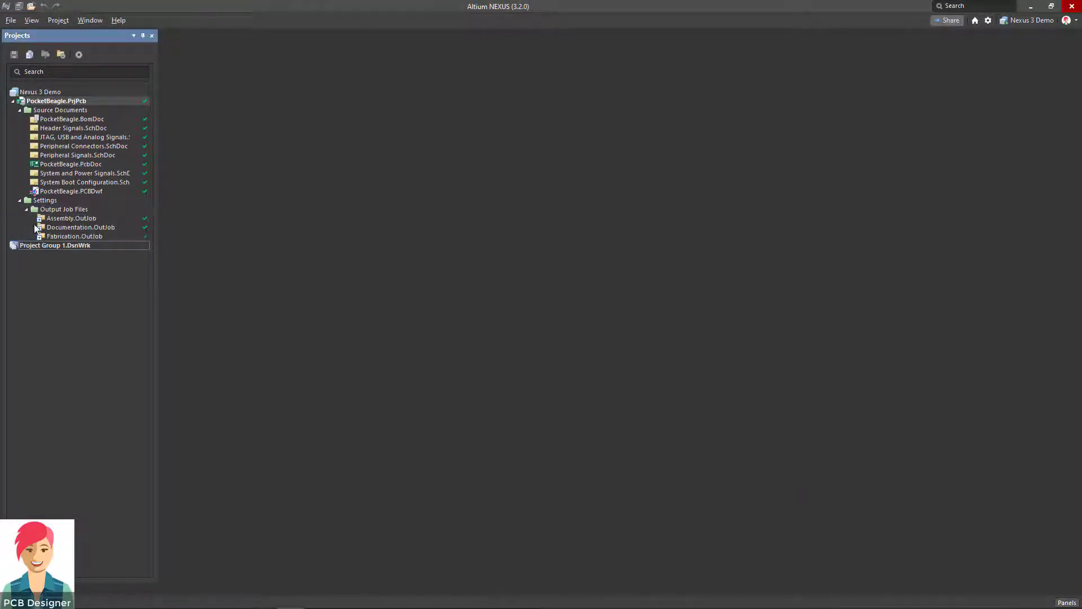
{"action": "right_click", "coordinate": [109, 101]}
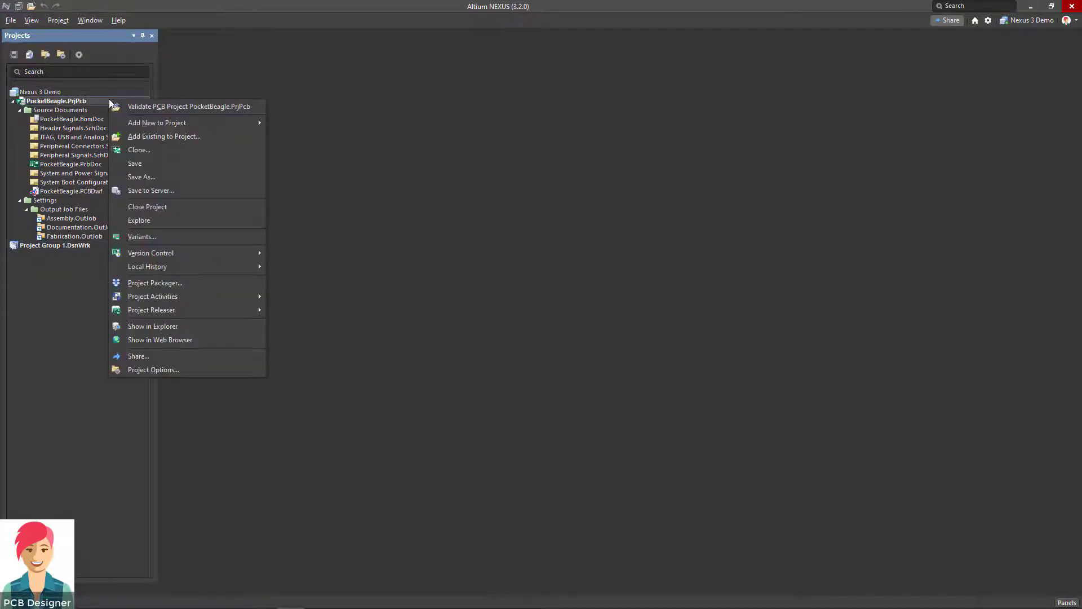
Prepare the PocketBeagle release data in Project Releaser.
{"action": "mouse_move", "coordinate": [248, 310]}
{"action": "left_click", "coordinate": [322, 322]}
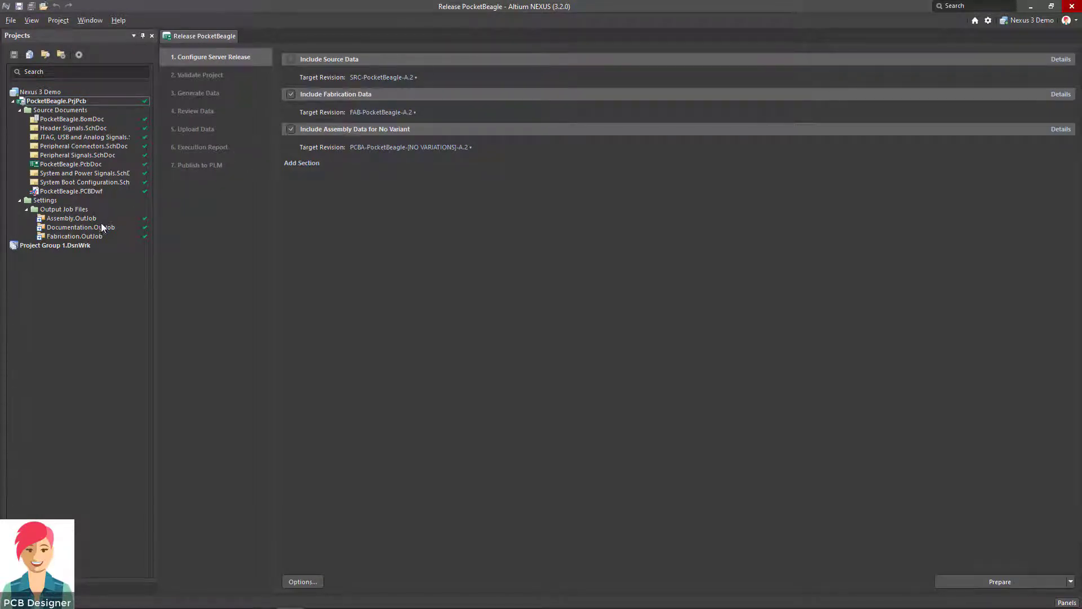
{"action": "left_click", "coordinate": [1033, 580]}
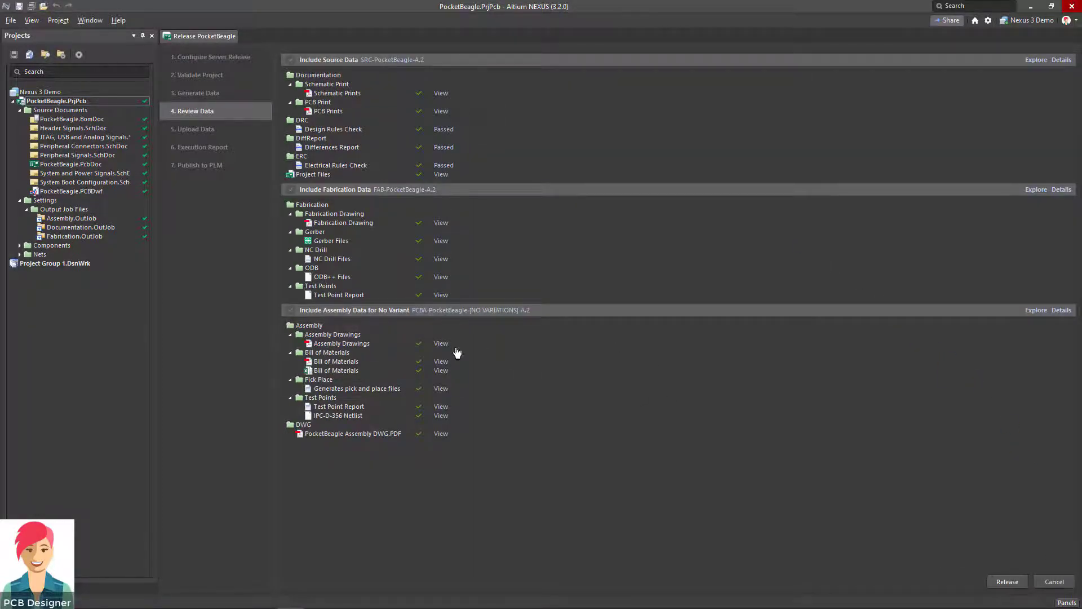
Check the Assembly DWG.PDF output and release with the note 'Initial release'.
{"action": "left_click", "coordinate": [441, 434]}
{"action": "left_click", "coordinate": [1015, 583]}
{"action": "type", "text": "Initial release"}
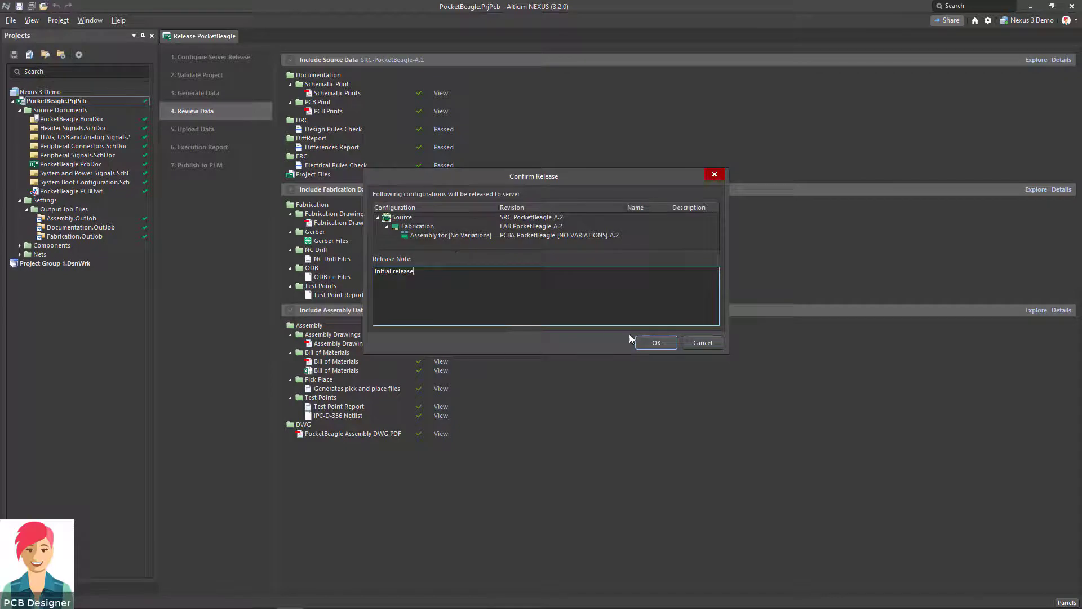
{"action": "left_click", "coordinate": [655, 343]}
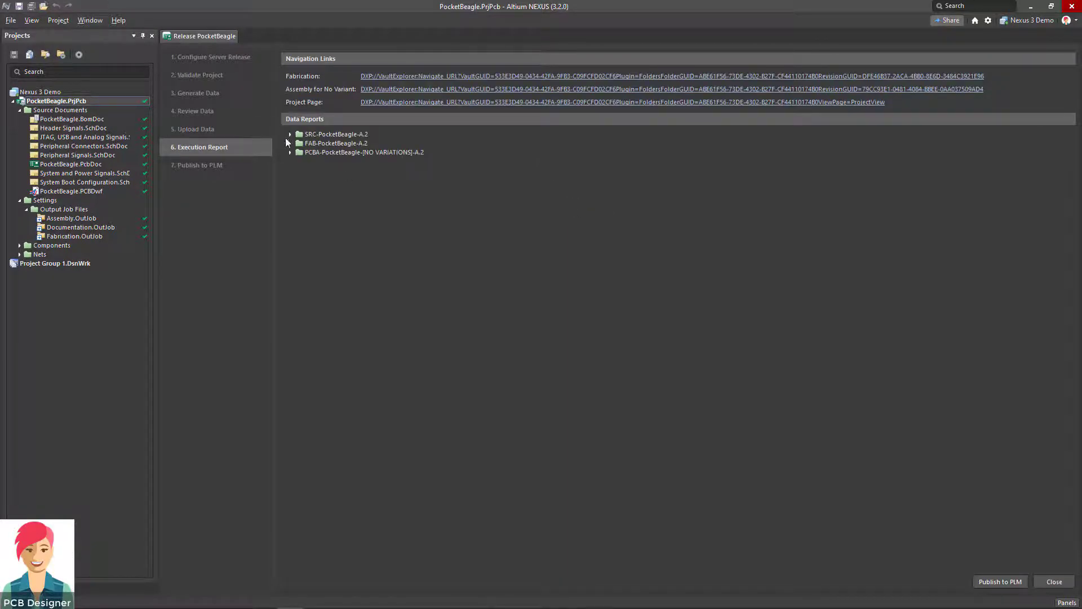
Expand the SRC-PocketBeagle-A.2, FAB-PocketBeagle-A.2, PCBA and DWG contents, then publish to PLM.
{"action": "left_click", "coordinate": [290, 136]}
{"action": "left_click", "coordinate": [289, 306]}
{"action": "left_click", "coordinate": [290, 323]}
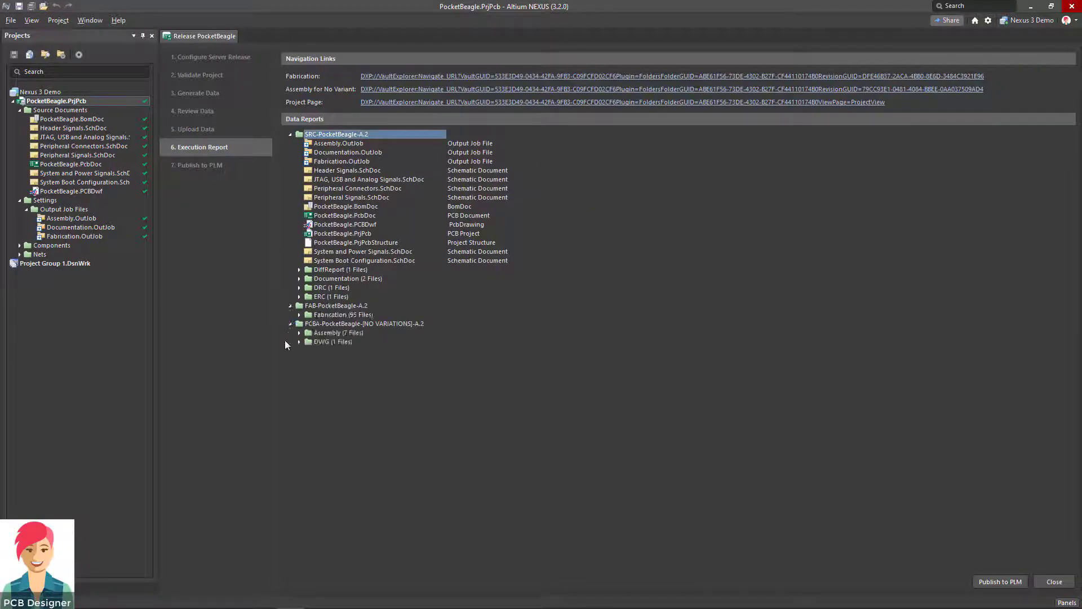
{"action": "left_click", "coordinate": [300, 342]}
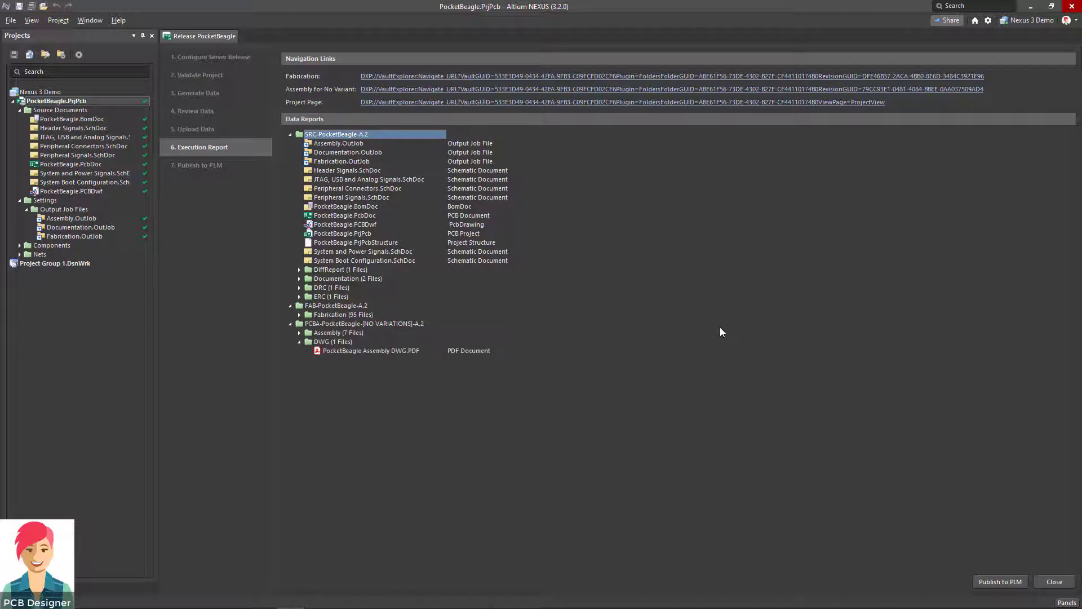
{"action": "left_click", "coordinate": [1008, 585]}
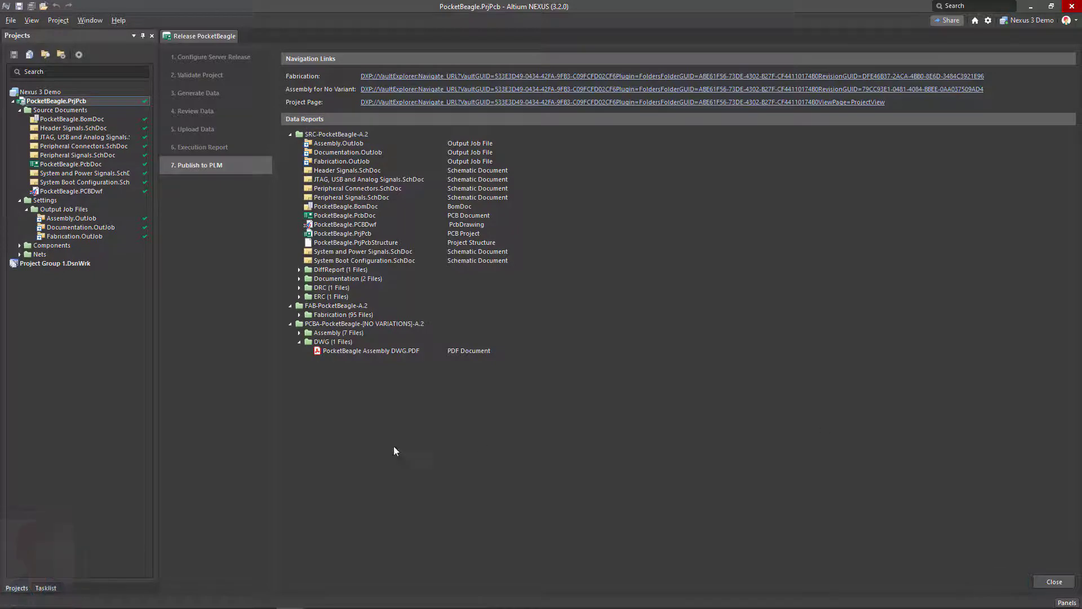
Show closed activities in the Tasklist and view the Data results of publish activity #7.
{"action": "left_click", "coordinate": [45, 588]}
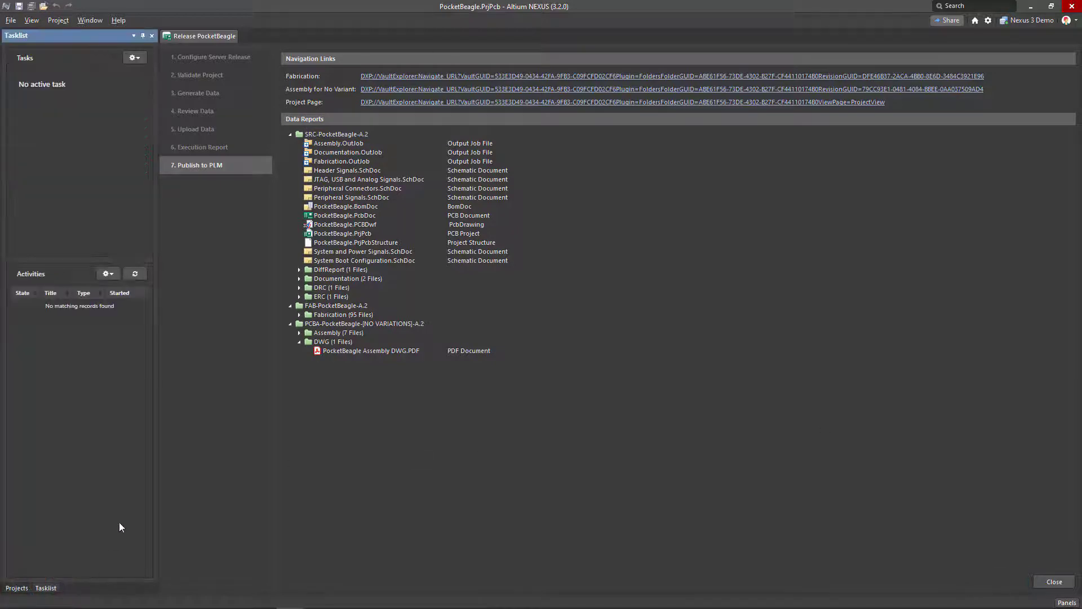
{"action": "left_click", "coordinate": [107, 274]}
{"action": "left_click", "coordinate": [62, 322]}
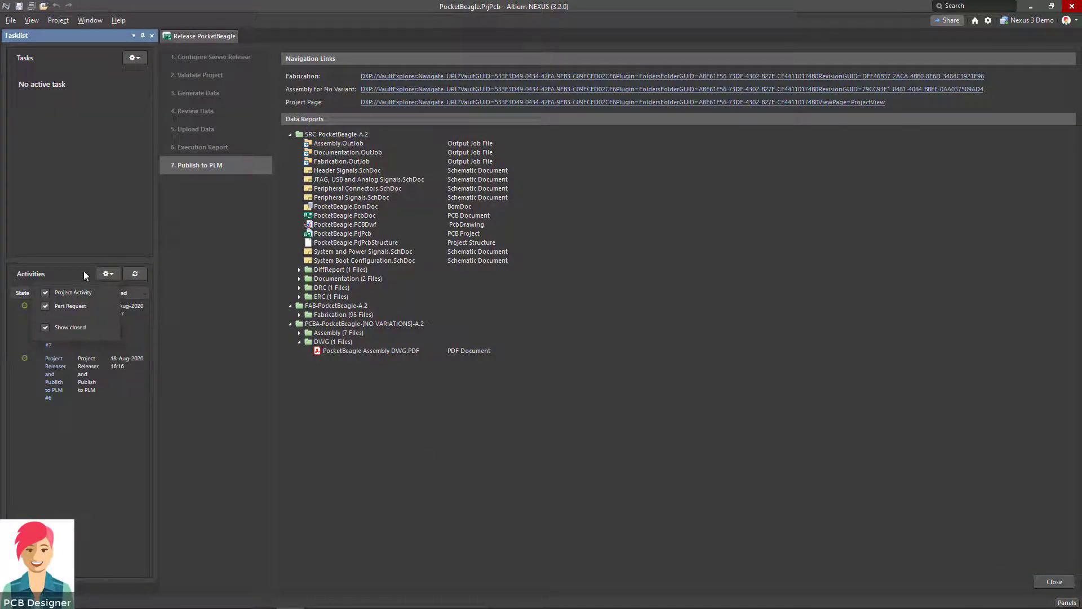
{"action": "double_click", "coordinate": [57, 332]}
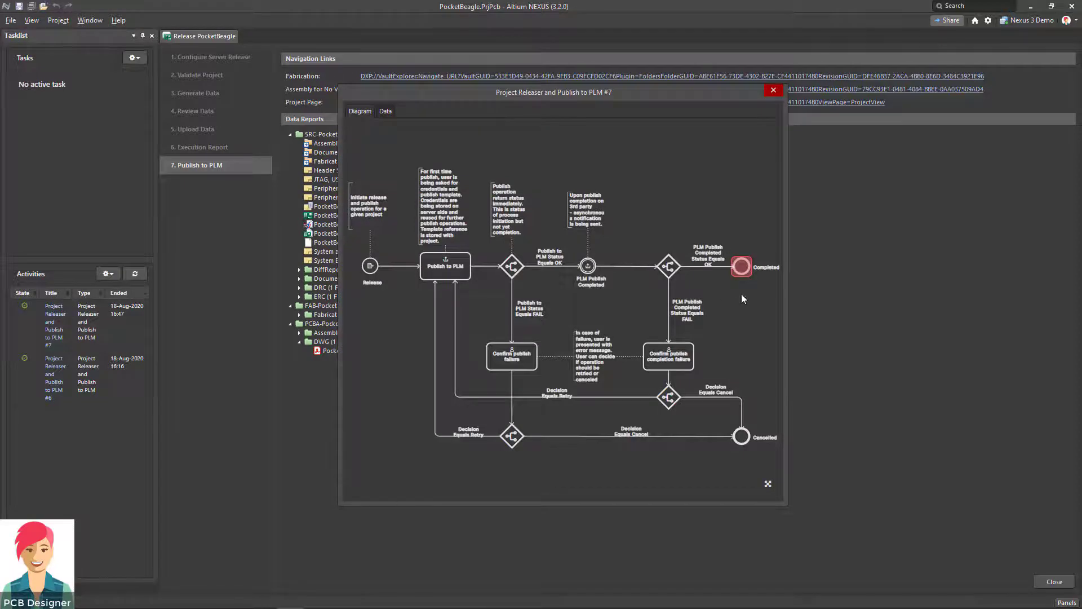
{"action": "left_click", "coordinate": [386, 111]}
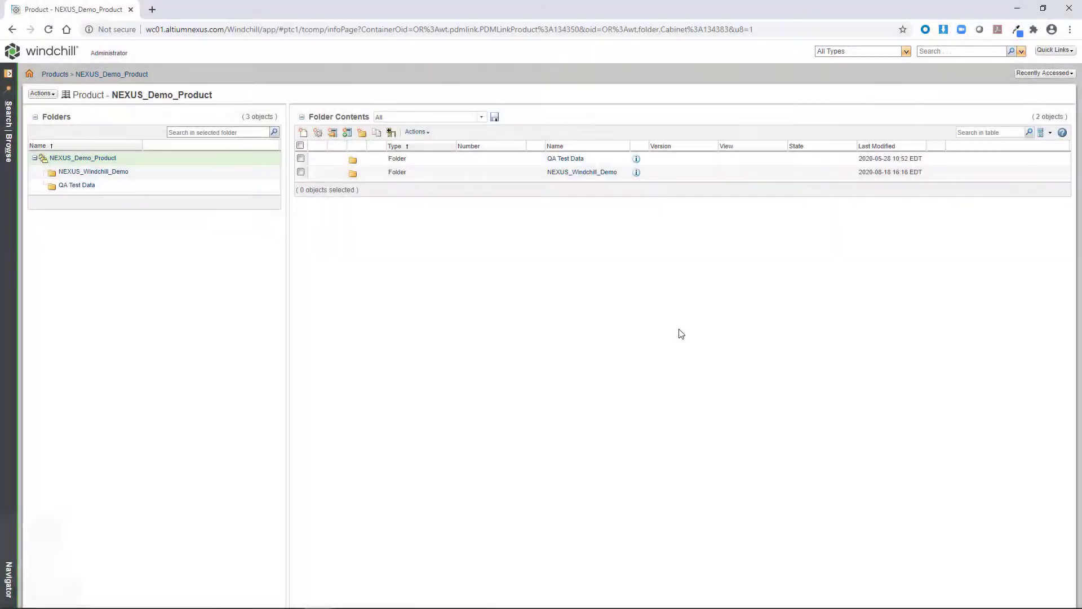
Open PocketBeagle PCBA from NEXUS_Windchill_Demo and list its related CAD documents sorted by number.
{"action": "left_click", "coordinate": [108, 174]}
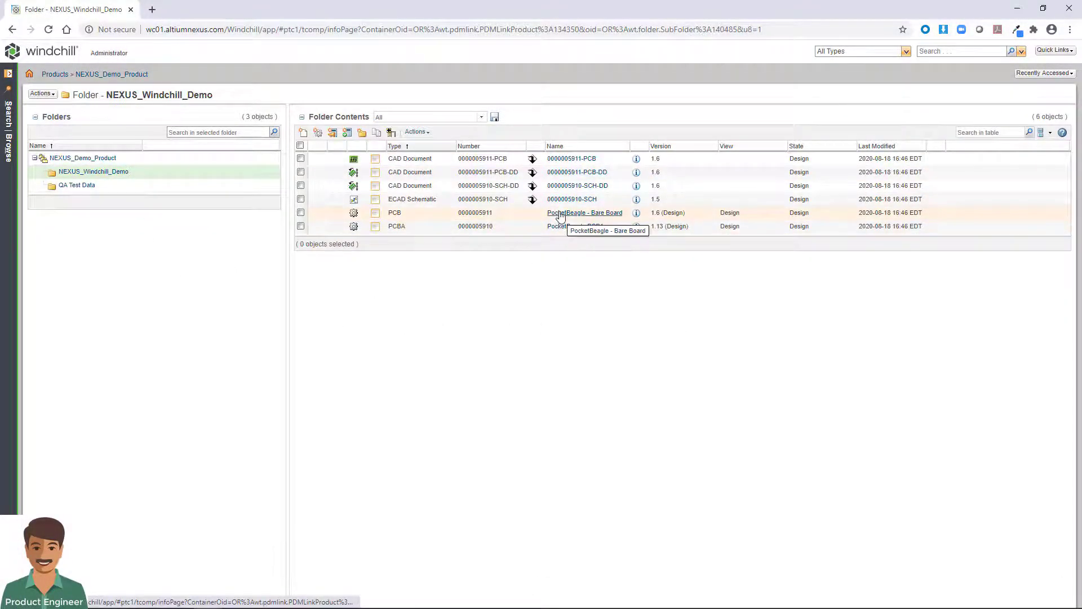
{"action": "left_click", "coordinate": [559, 229]}
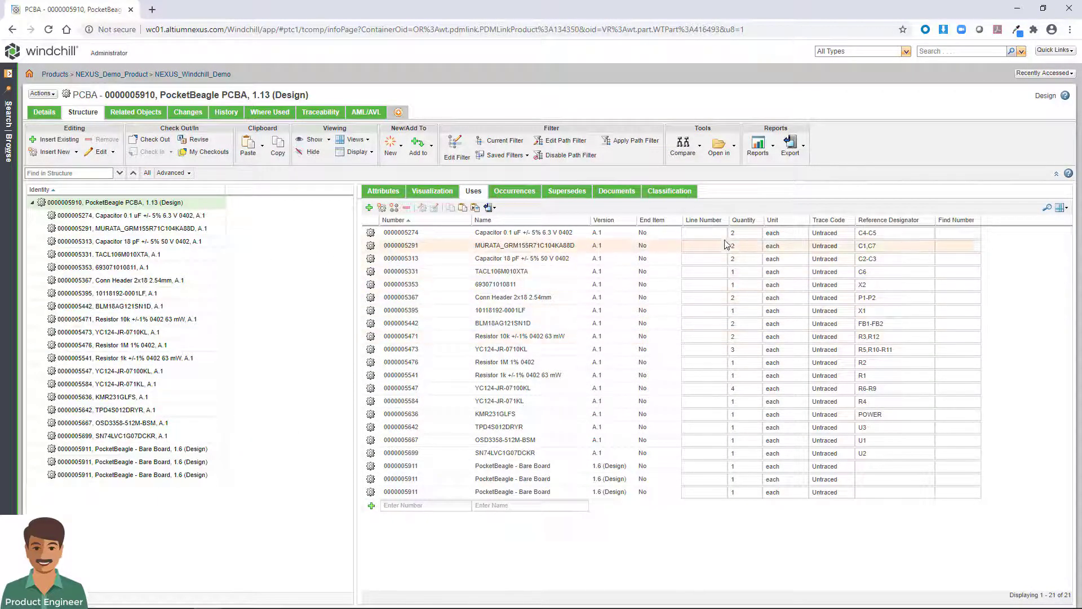
{"action": "left_click", "coordinate": [136, 111]}
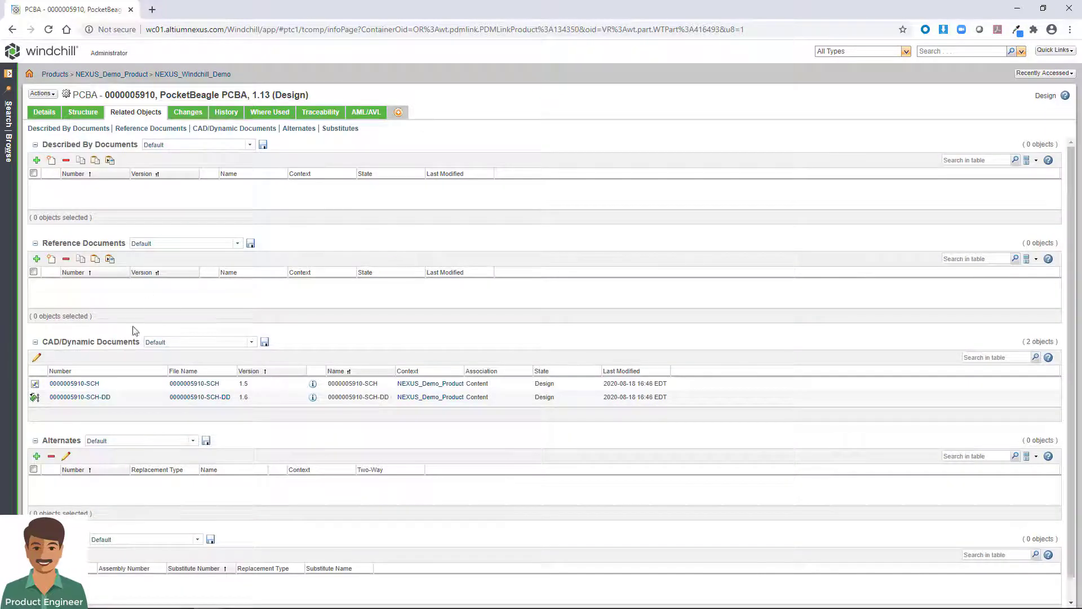
{"action": "left_click", "coordinate": [131, 373]}
{"action": "left_click", "coordinate": [188, 75]}
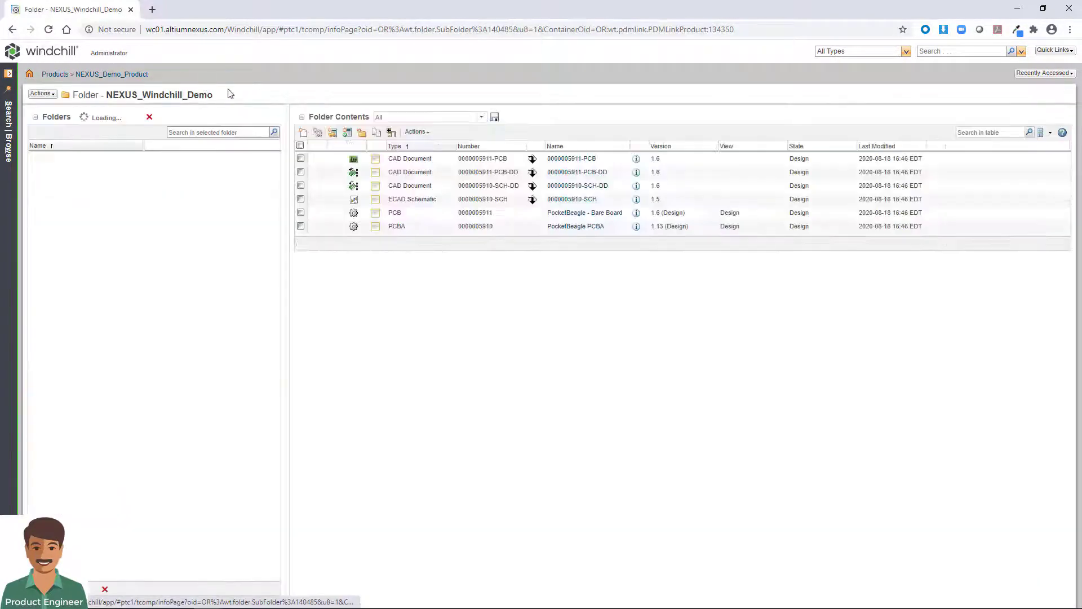
{"action": "left_click", "coordinate": [553, 212]}
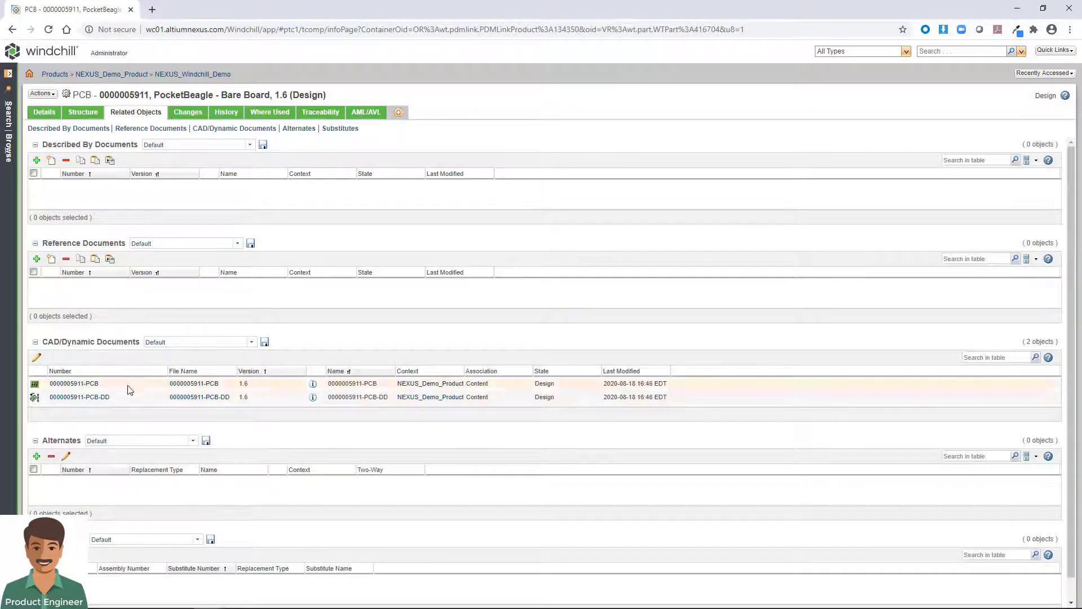
{"action": "left_click", "coordinate": [189, 74]}
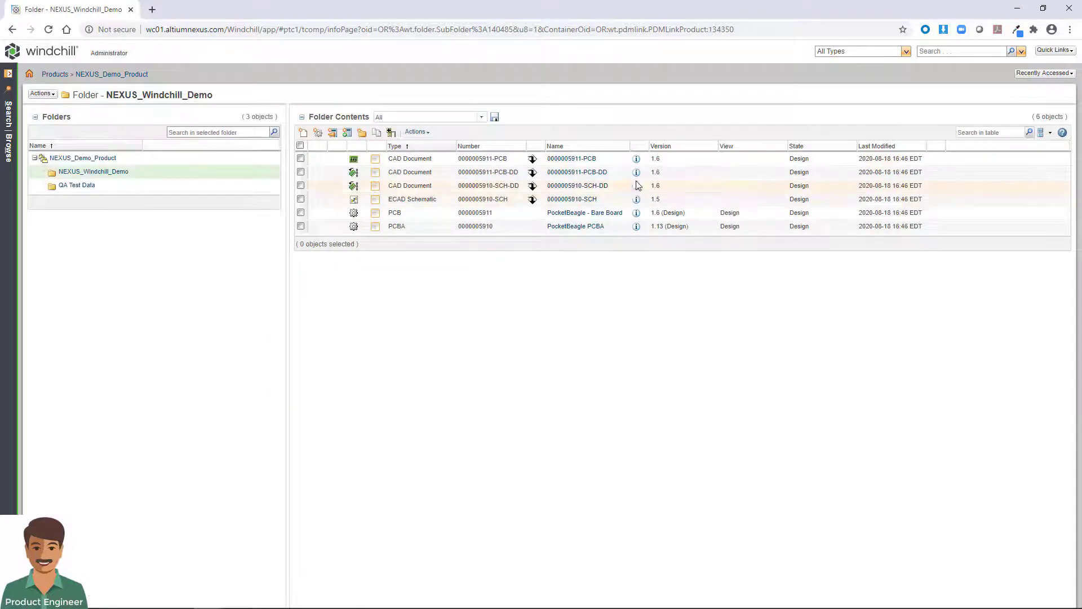
{"action": "left_click", "coordinate": [589, 199]}
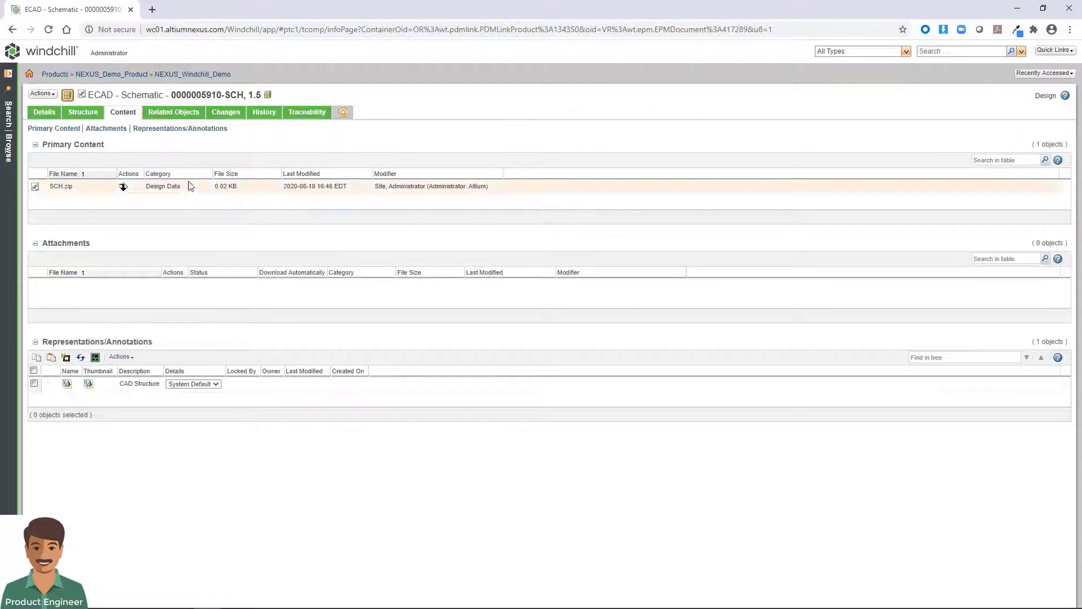
{"action": "key", "text": "alt+Left"}
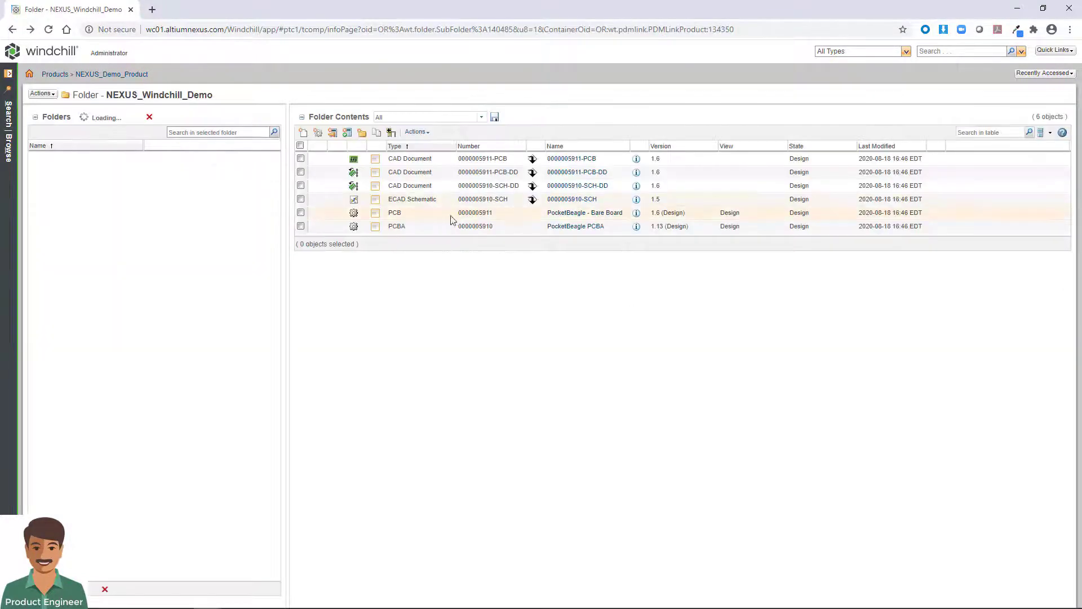
{"action": "left_click", "coordinate": [567, 188]}
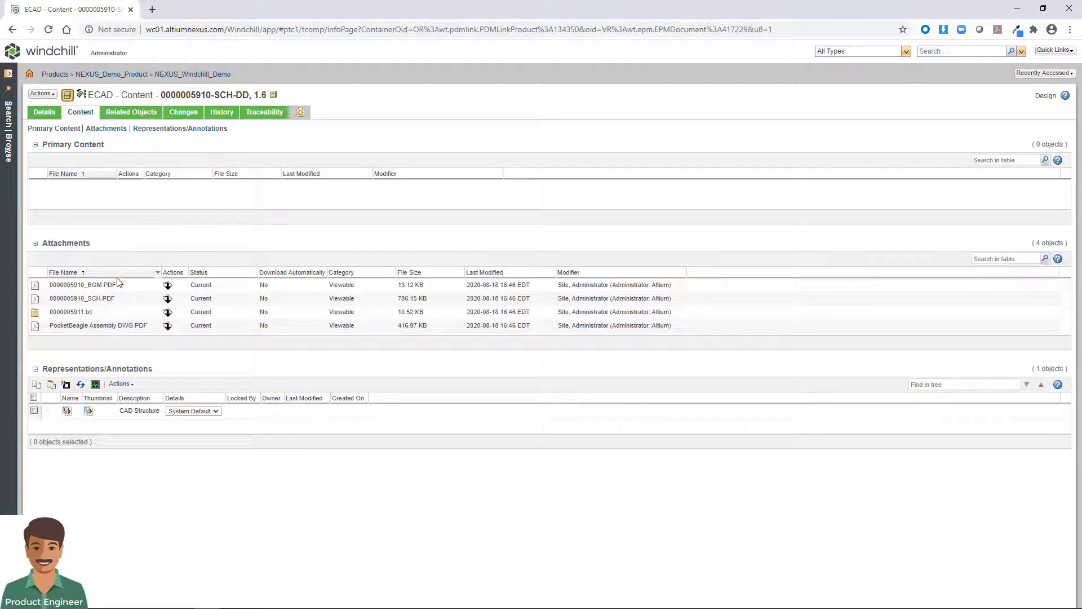
{"action": "left_click", "coordinate": [36, 326]}
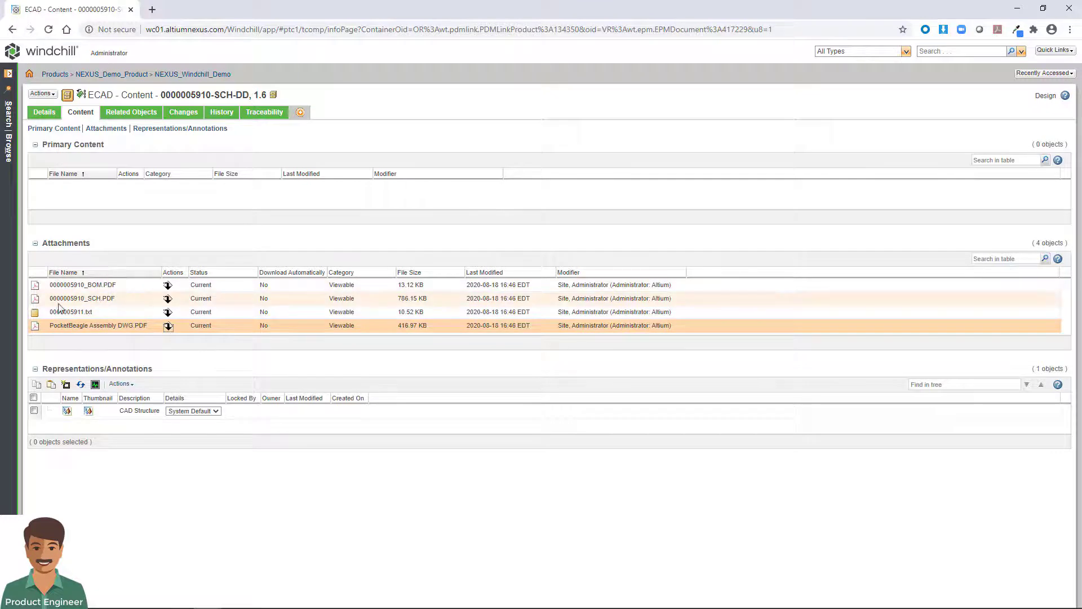
{"action": "left_click", "coordinate": [169, 74]}
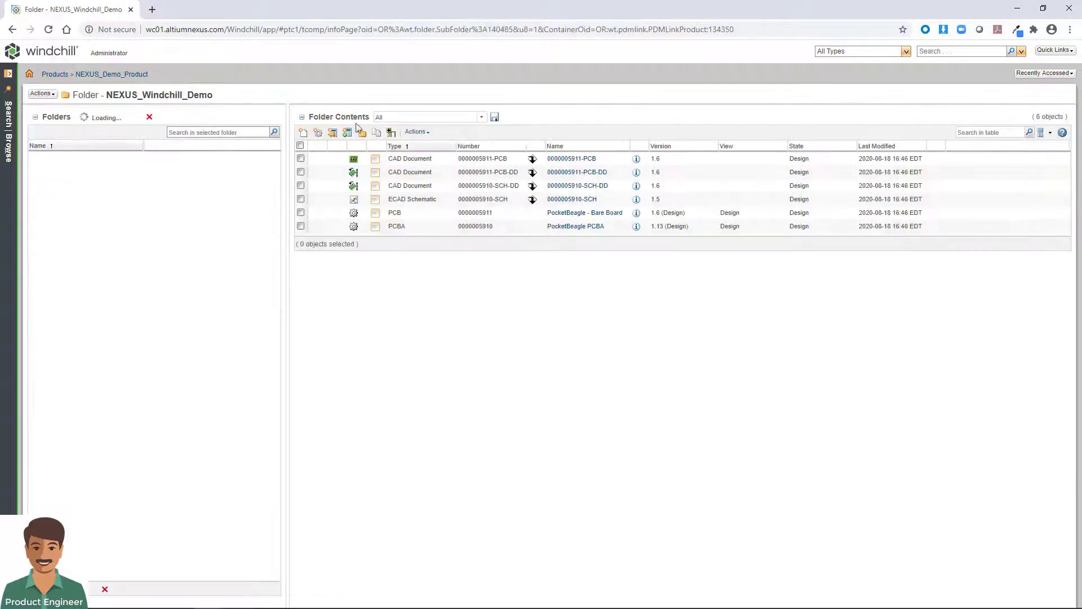
{"action": "left_click", "coordinate": [571, 158]}
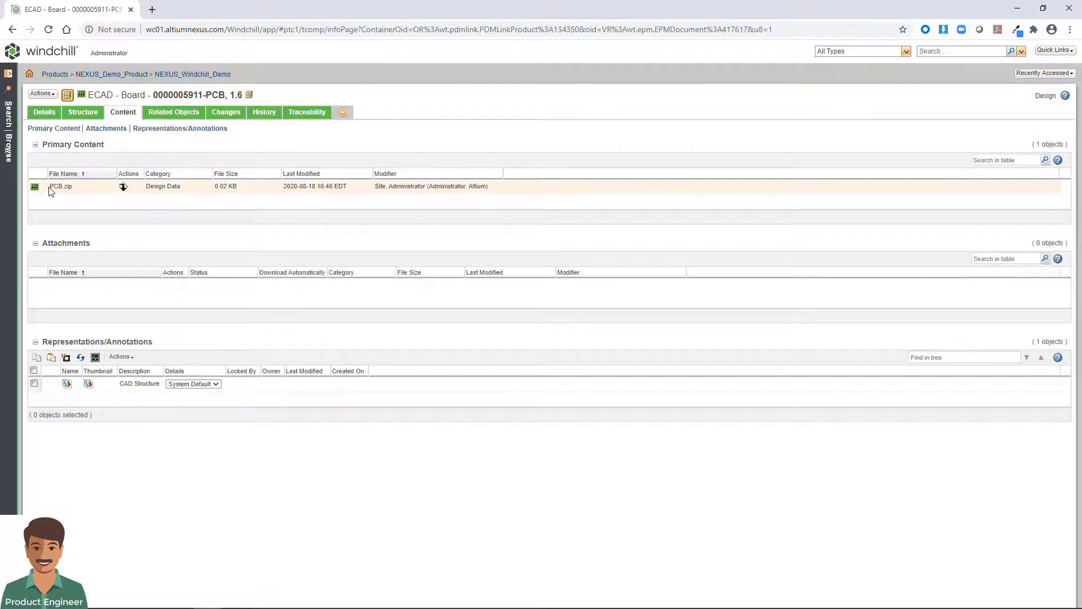
{"action": "key", "text": "alt+Left"}
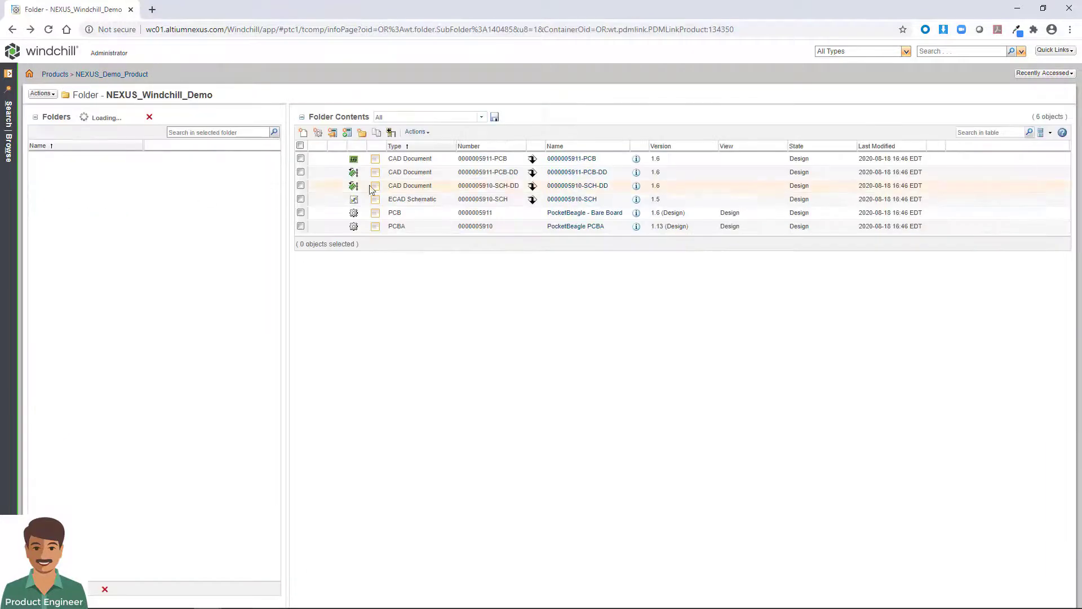
{"action": "left_click", "coordinate": [586, 180]}
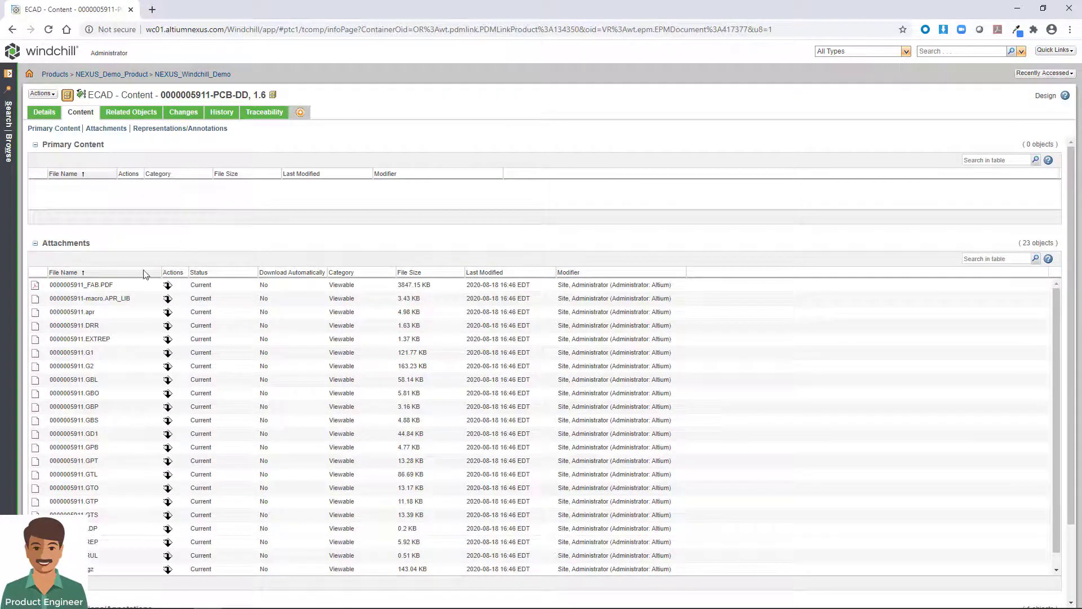
{"action": "scroll", "coordinate": [132, 406], "scroll_direction": "down", "scroll_amount": 5}
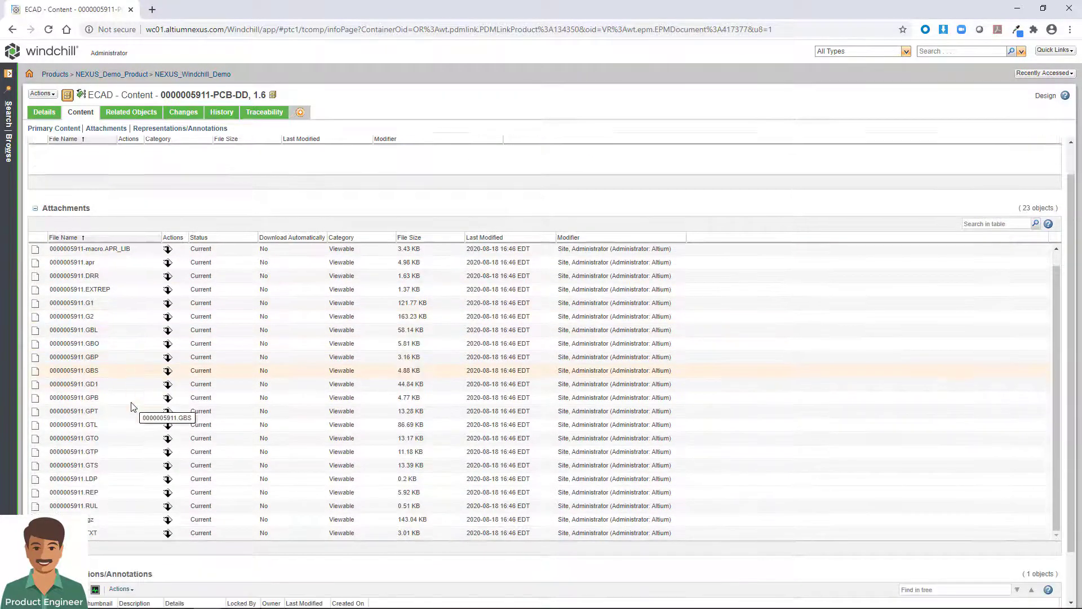